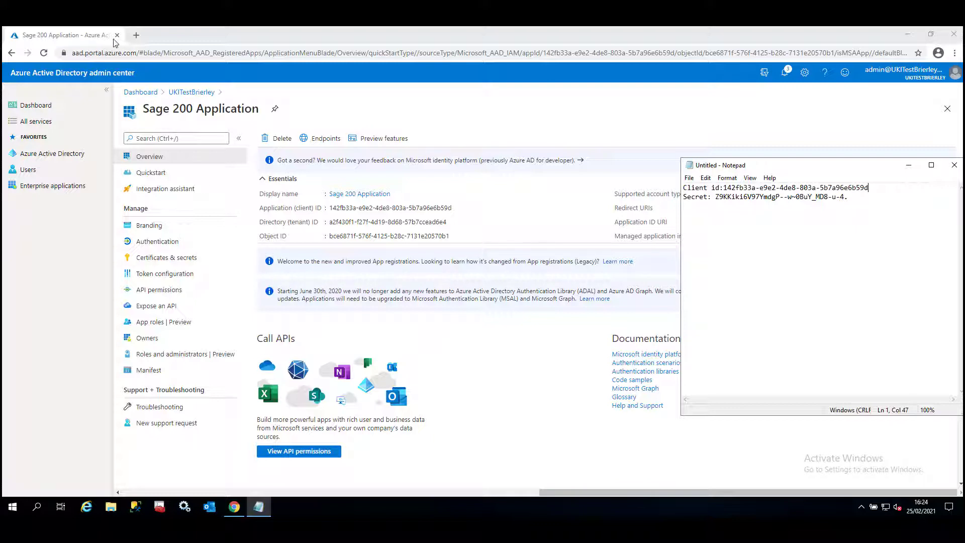
Open developer.columbus.sage.com in a new browser tab and go to the UK Sage 200c Professional / Extra Online API documentation.
left_click(135, 35)
type("developer.")
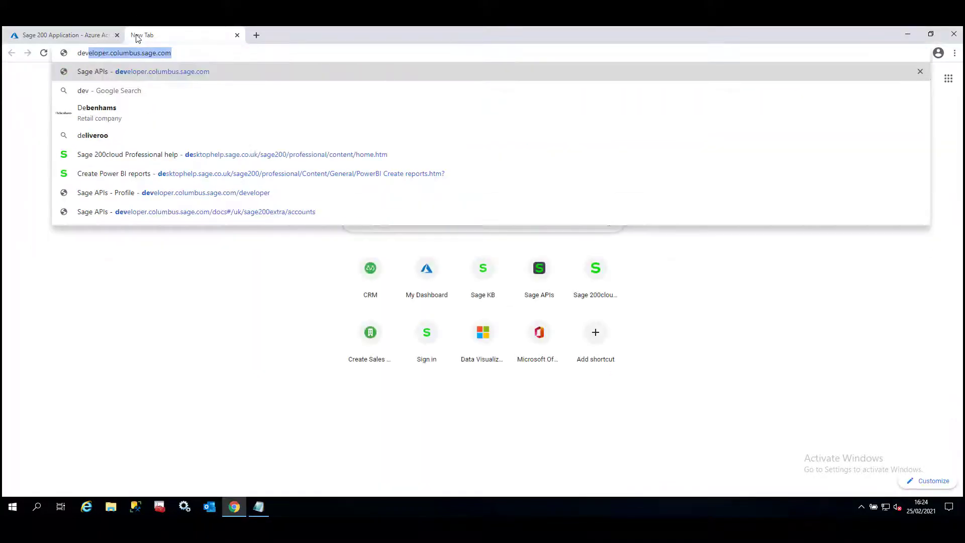
type("colu")
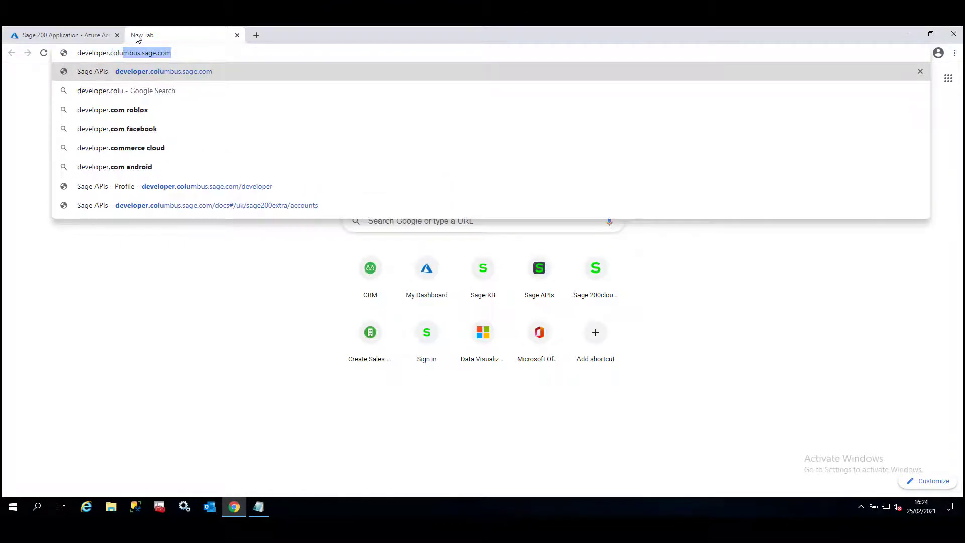
key("Return")
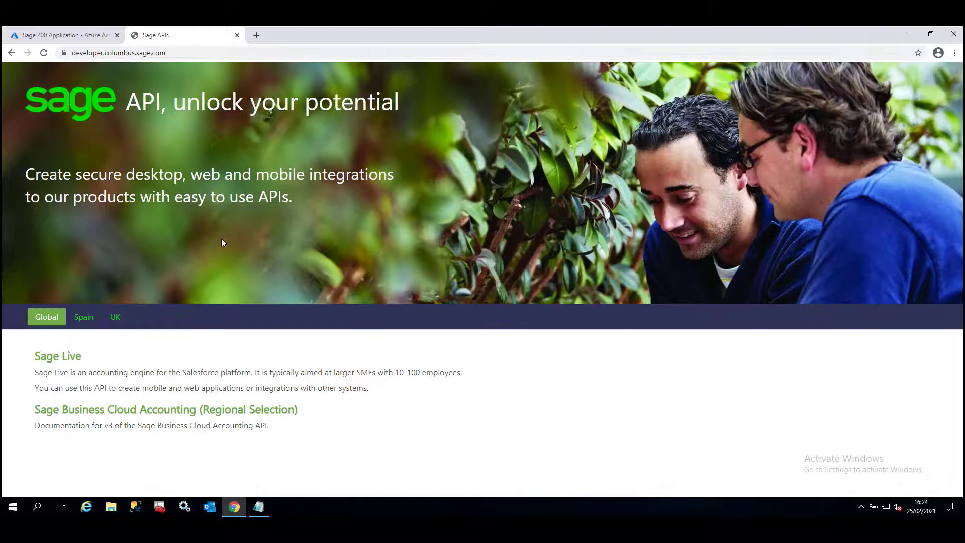
left_click(115, 316)
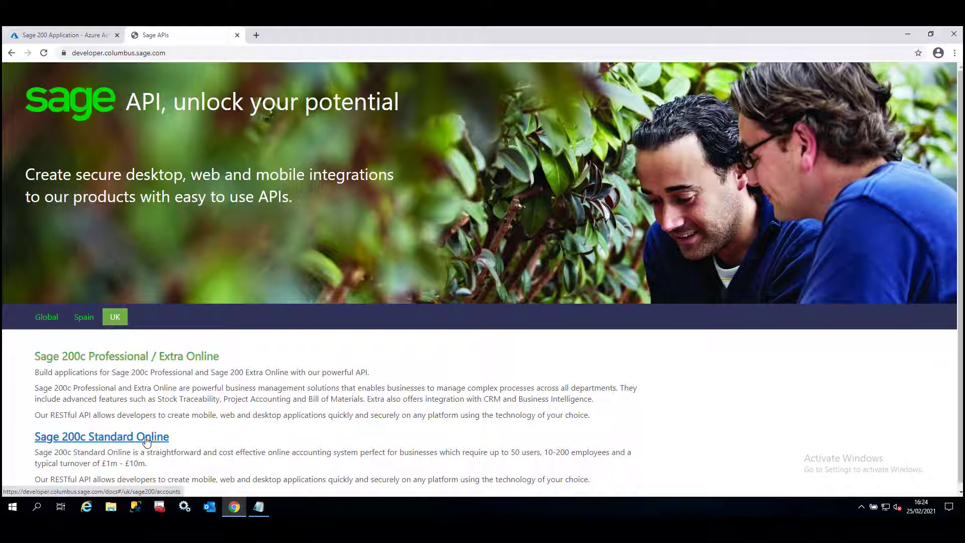
left_click(149, 357)
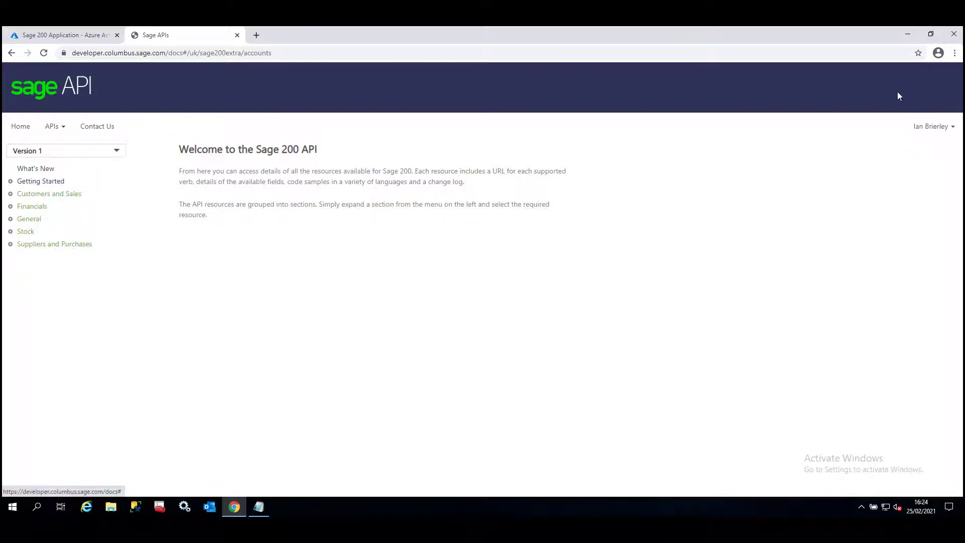
Open the developer account profile and go from there to the list of UK APIs.
left_click(943, 129)
left_click(928, 147)
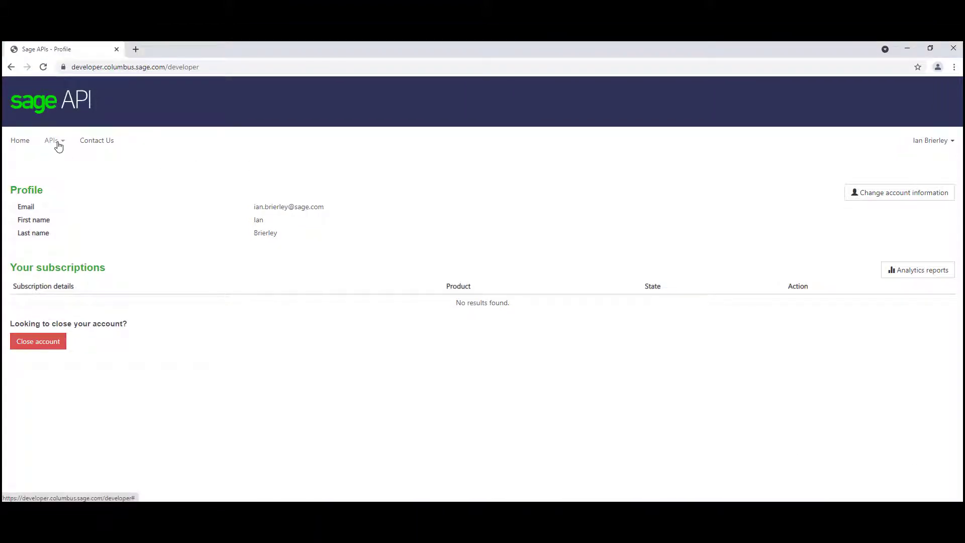
left_click(58, 146)
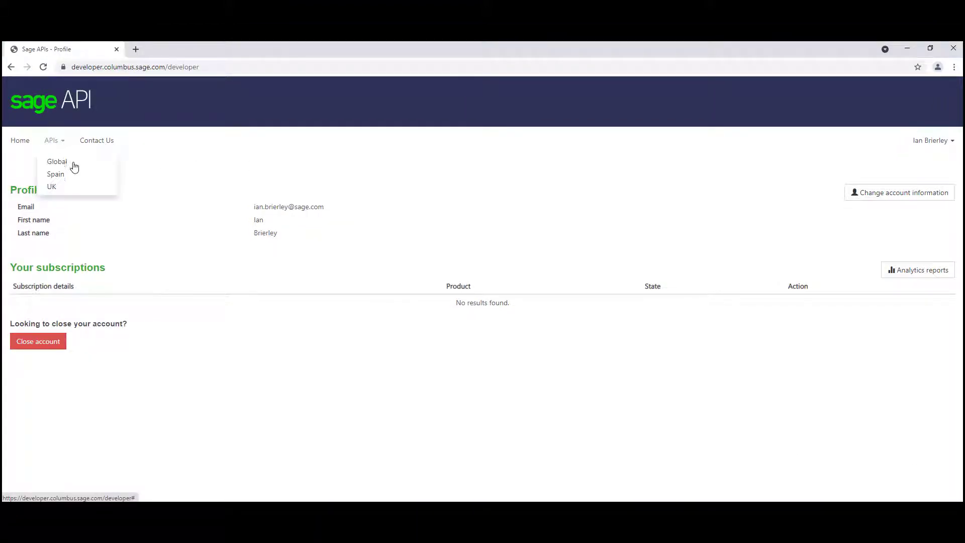
left_click(53, 186)
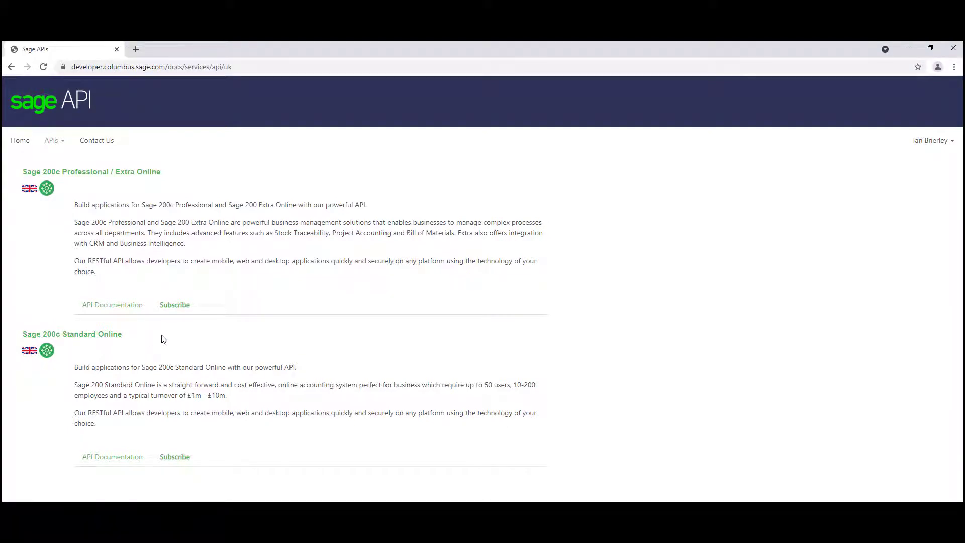
Subscribe to the Sage 200 Unlimited product for Sage 200c Professional / Extra Online, agreeing to the terms of use.
left_click(176, 305)
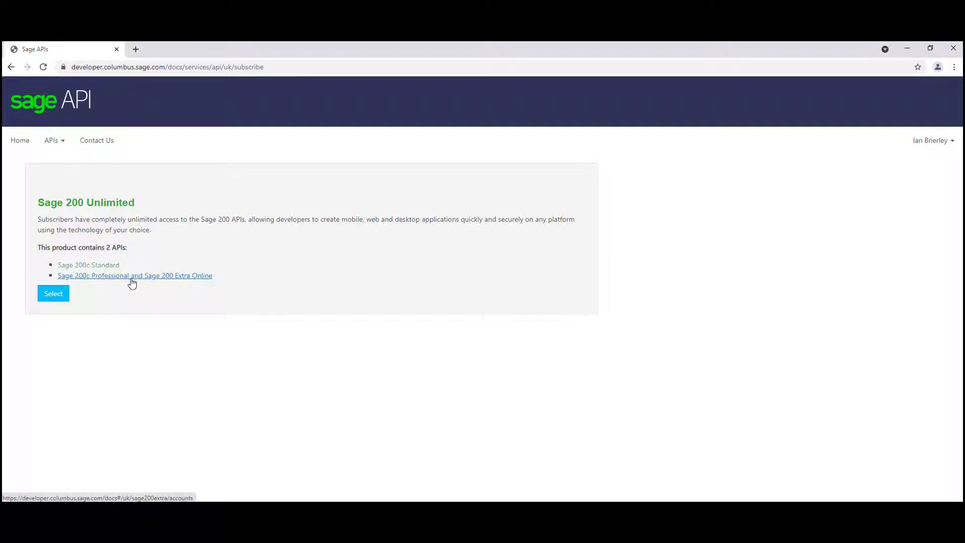
left_click(52, 300)
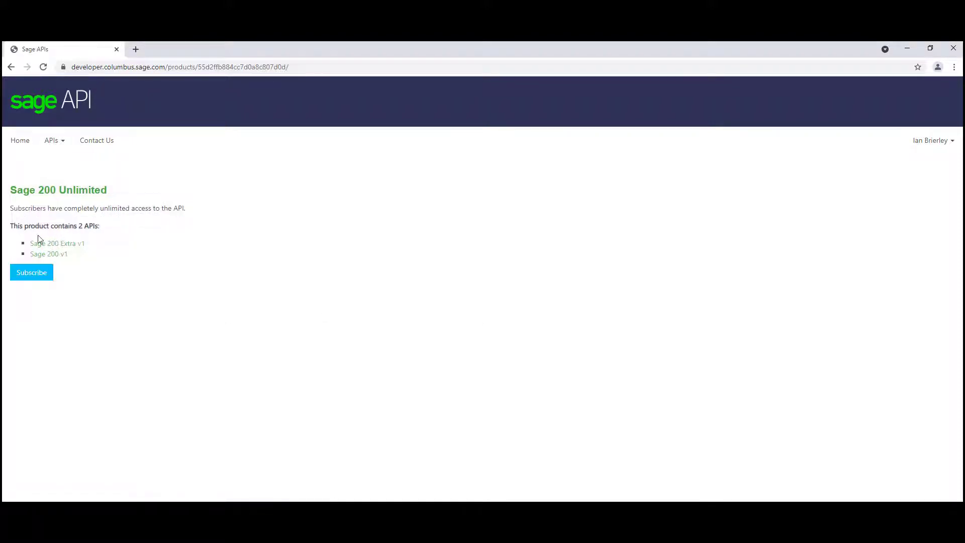
left_click(40, 276)
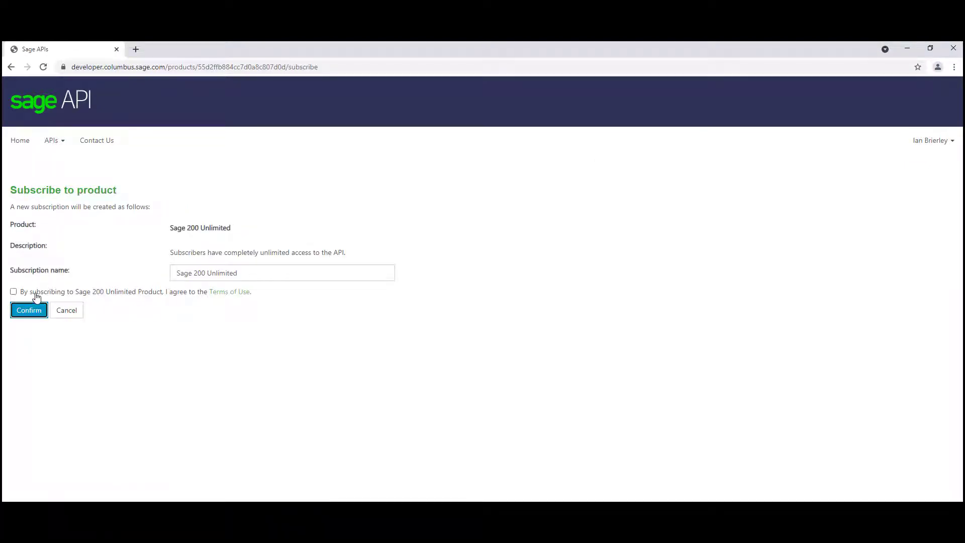
left_click(33, 294)
left_click(29, 312)
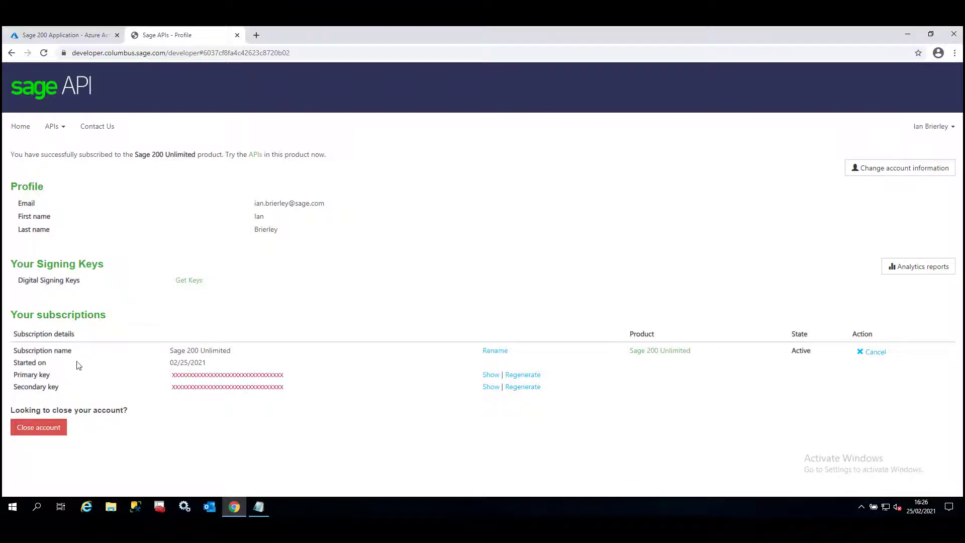
Reveal the subscription's primary key and paste it into the Notepad file on a new line labelled "Subscription key:".
left_click(491, 375)
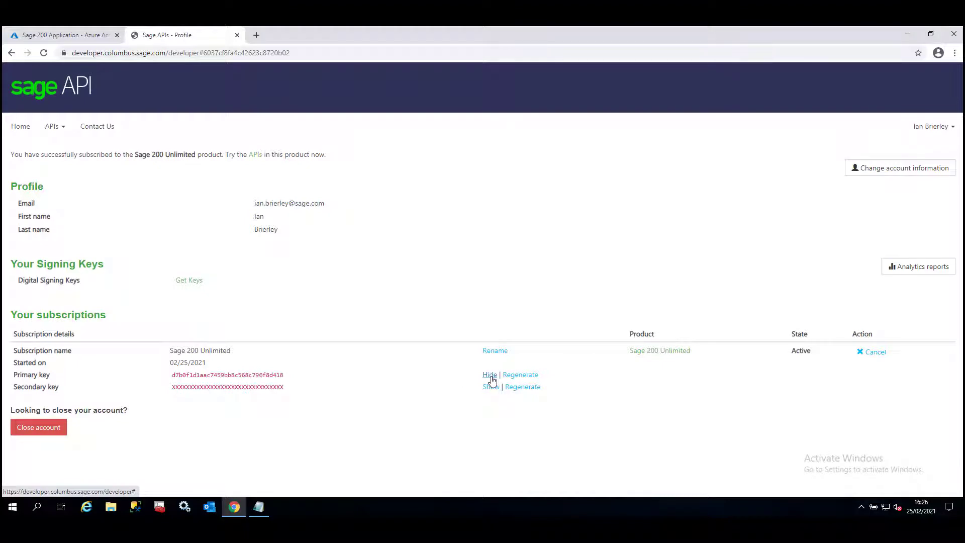
left_click_drag(284, 375, 172, 378)
key("ctrl+c")
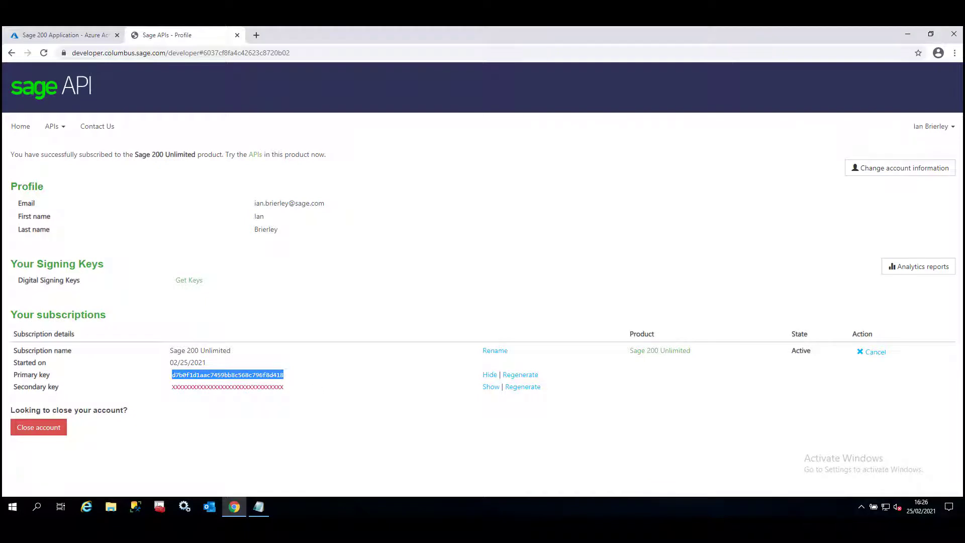
left_click(258, 506)
left_click(867, 204)
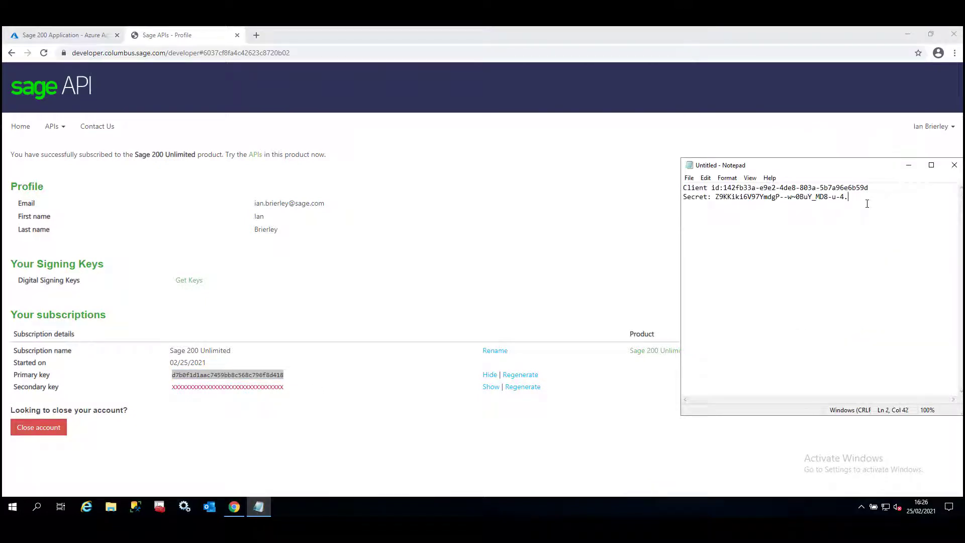
key("Return")
type("Subscription key:")
key("ctrl+v")
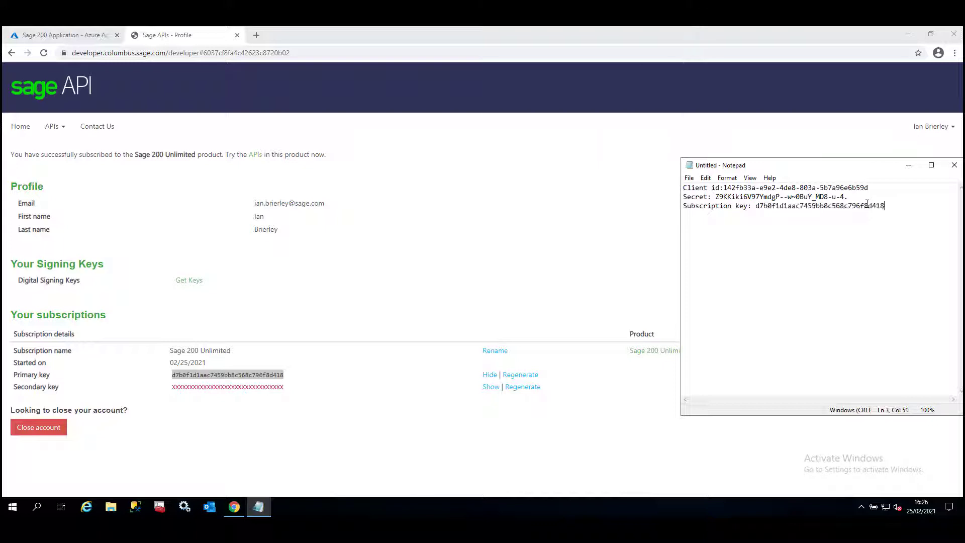
key("Return")
key("Return")
Open gb-kb.sage.com in a new browser tab and search the knowledgebase for "creating a custom connector".
left_click(255, 36)
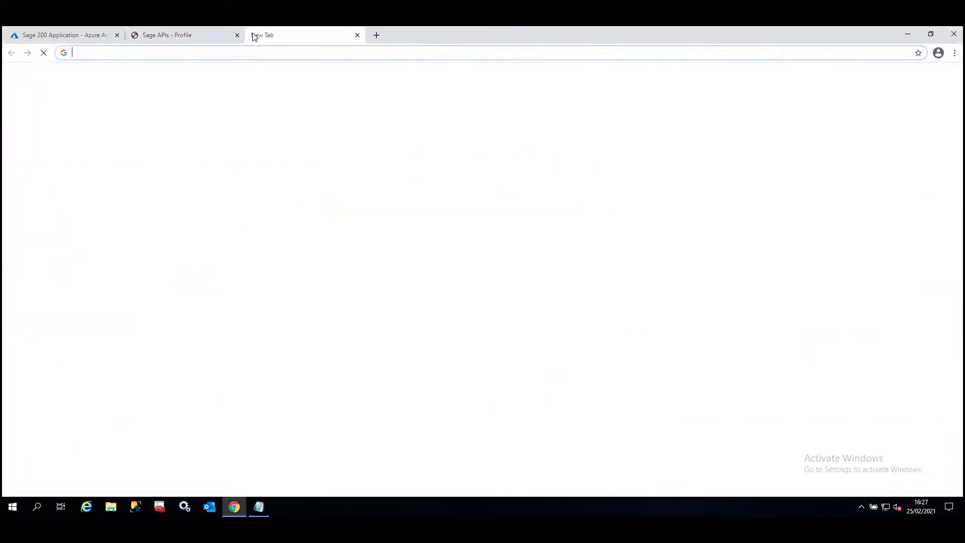
type("gb-kb.sage.com")
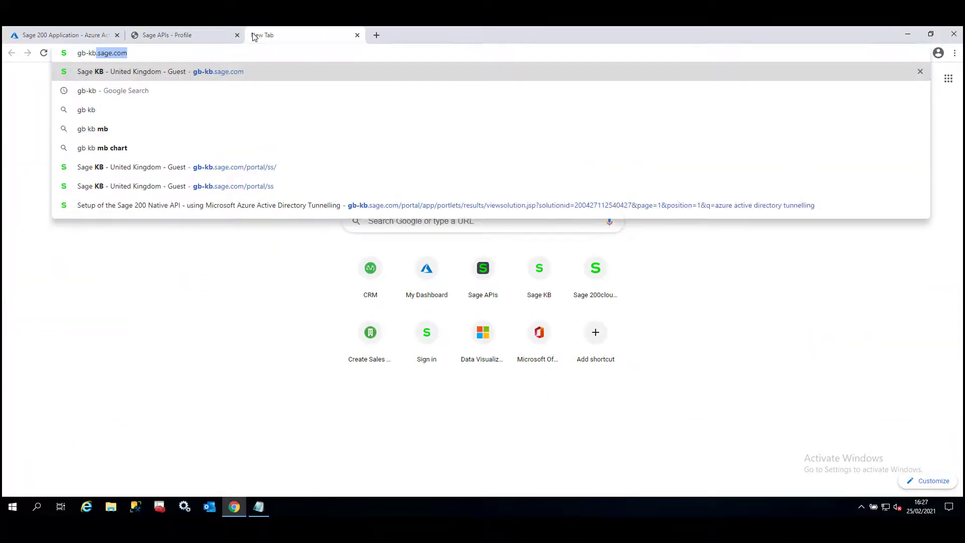
key("Return")
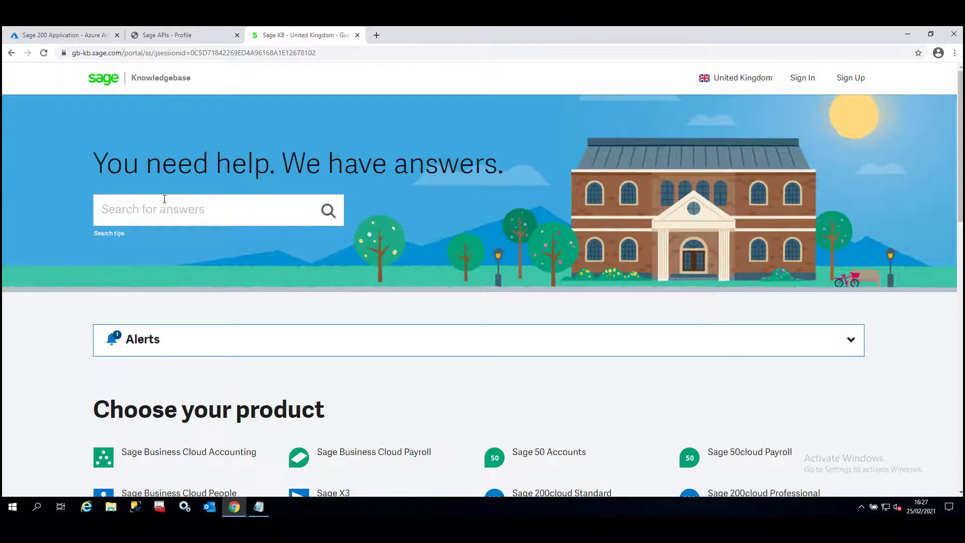
left_click(164, 199)
type("creating a")
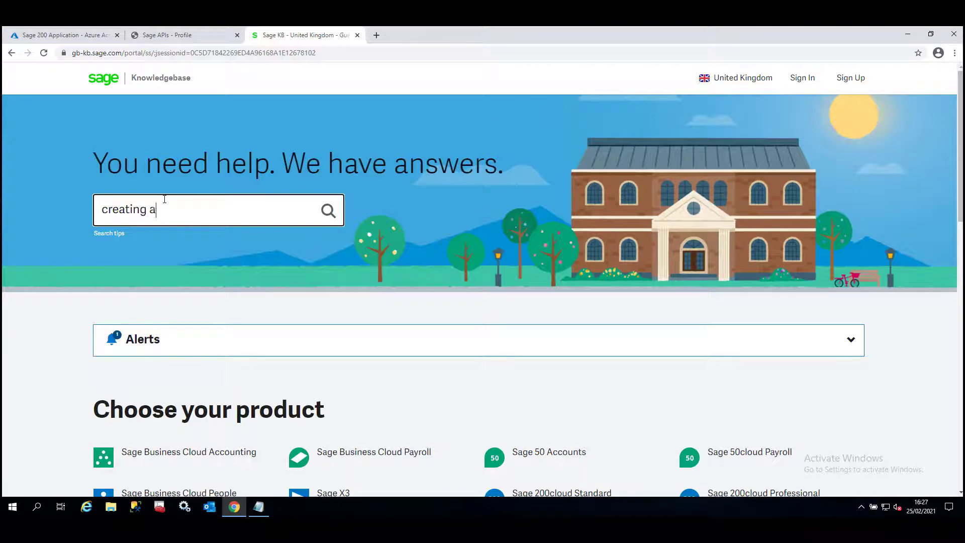
type(" custom connector")
key("Return")
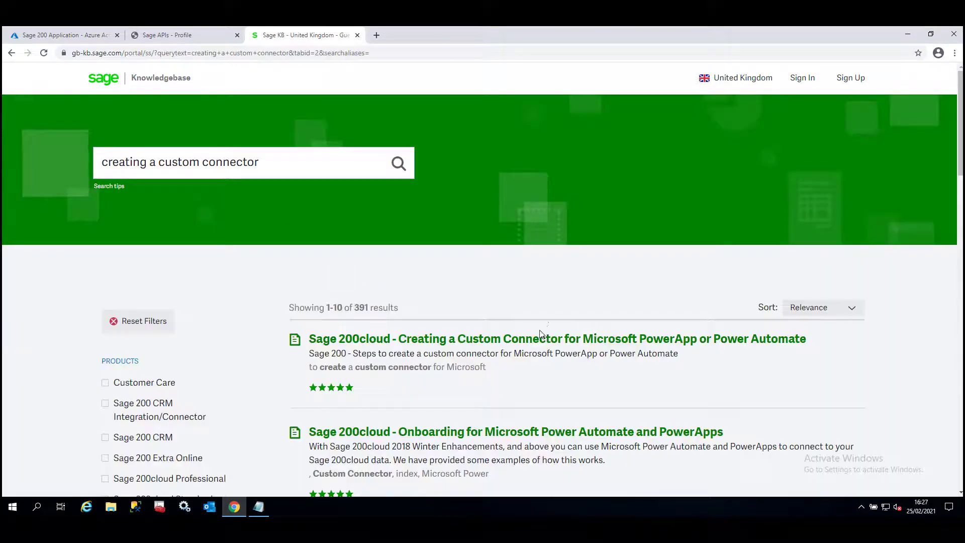
From the article on creating a custom connector for PowerApp or Power Automate, download the 2020 R1 swagger and flows zip through My Sage.
left_click(573, 339)
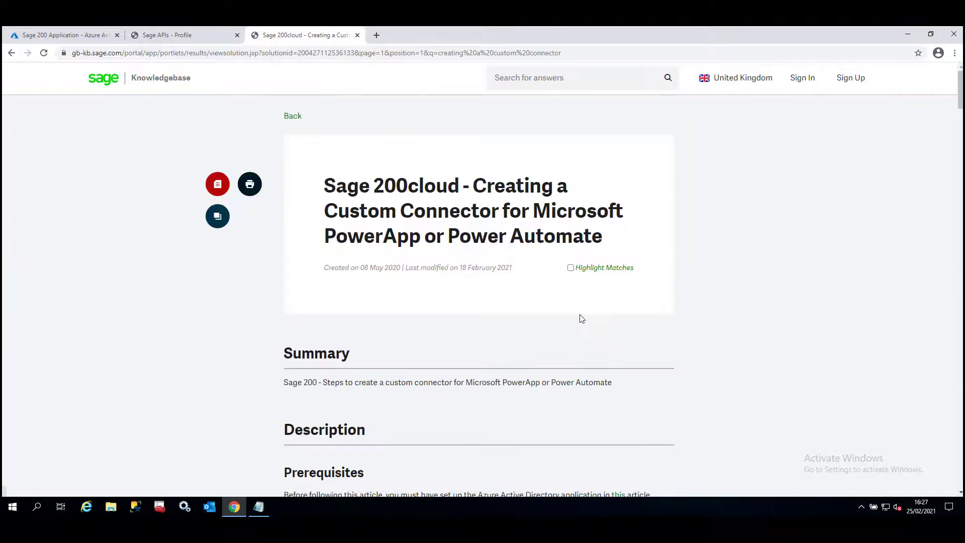
scroll(459, 261, "down", 10)
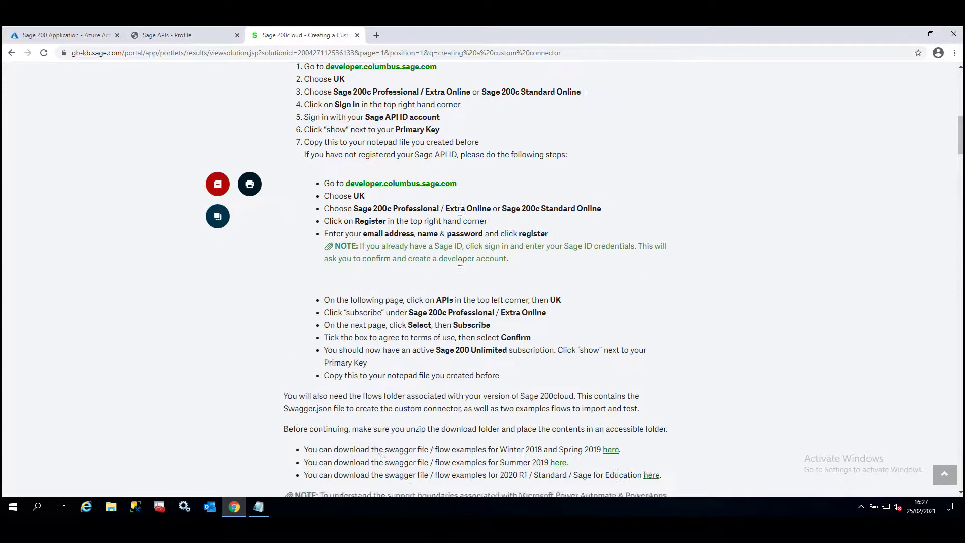
scroll(460, 262, "down", 4)
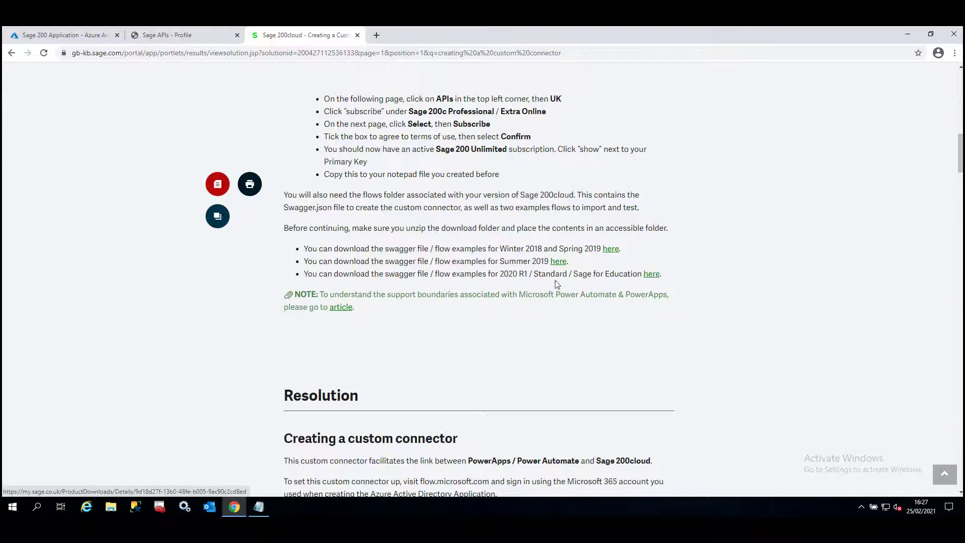
left_click(651, 275)
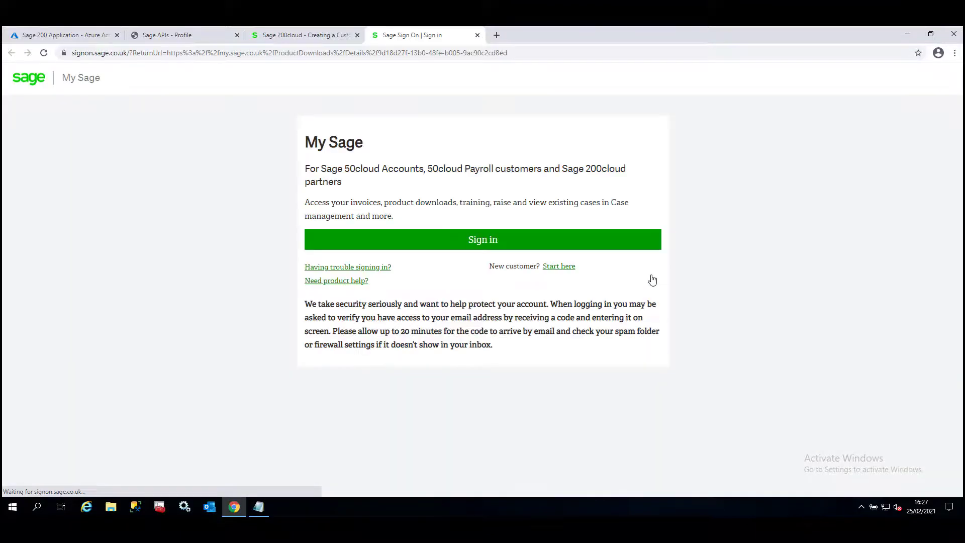
left_click(483, 241)
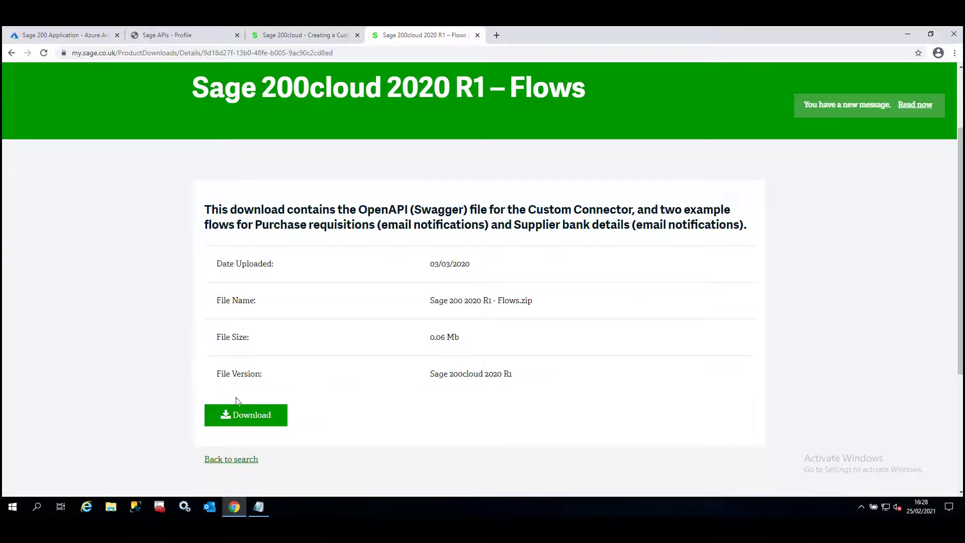
left_click(243, 413)
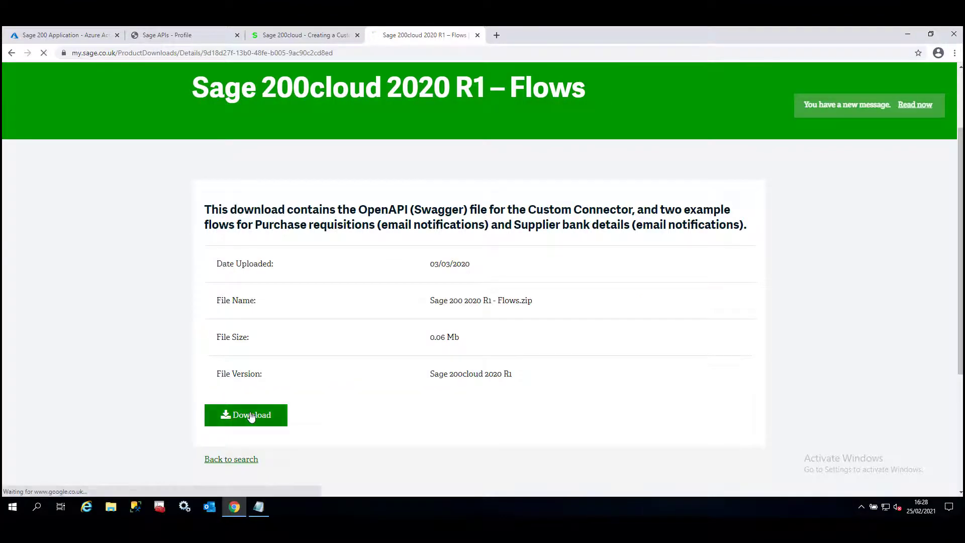
Show the downloaded Sage 200 2020 R1 - Flows.zip in its folder and extract all its contents there.
left_click(108, 483)
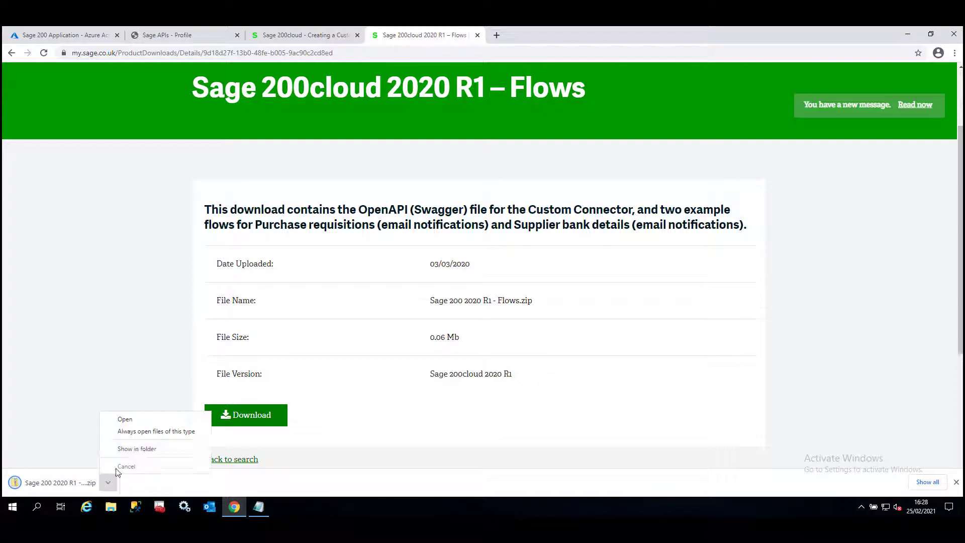
left_click(146, 448)
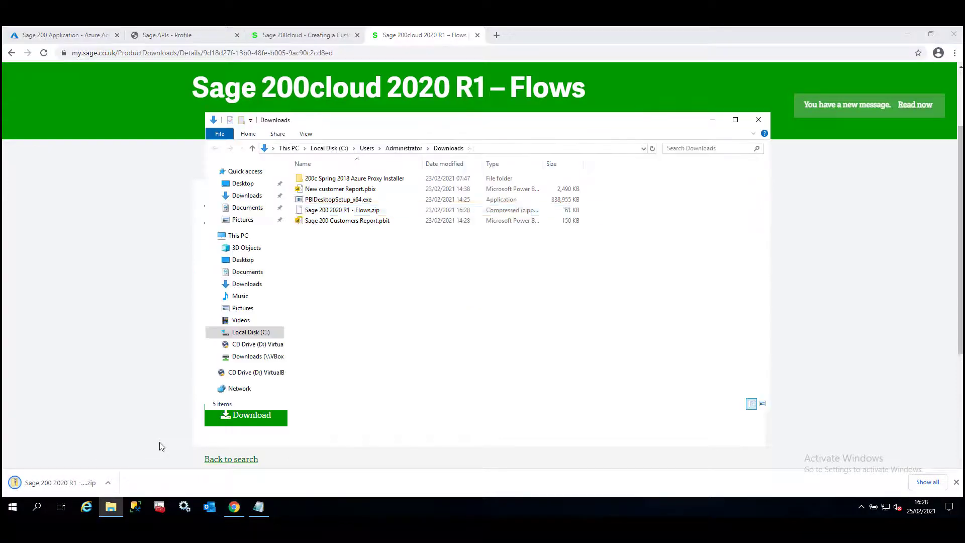
right_click(362, 211)
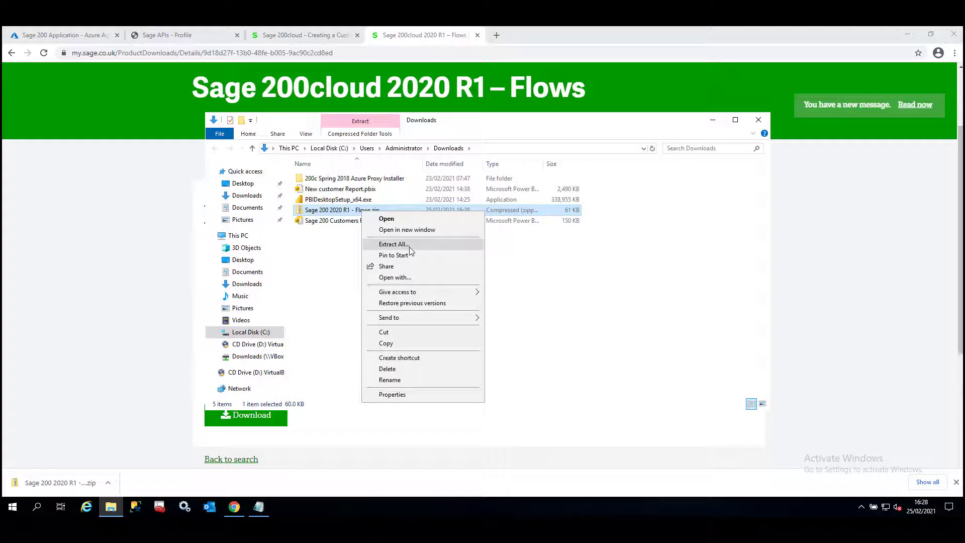
left_click(410, 246)
left_click(572, 362)
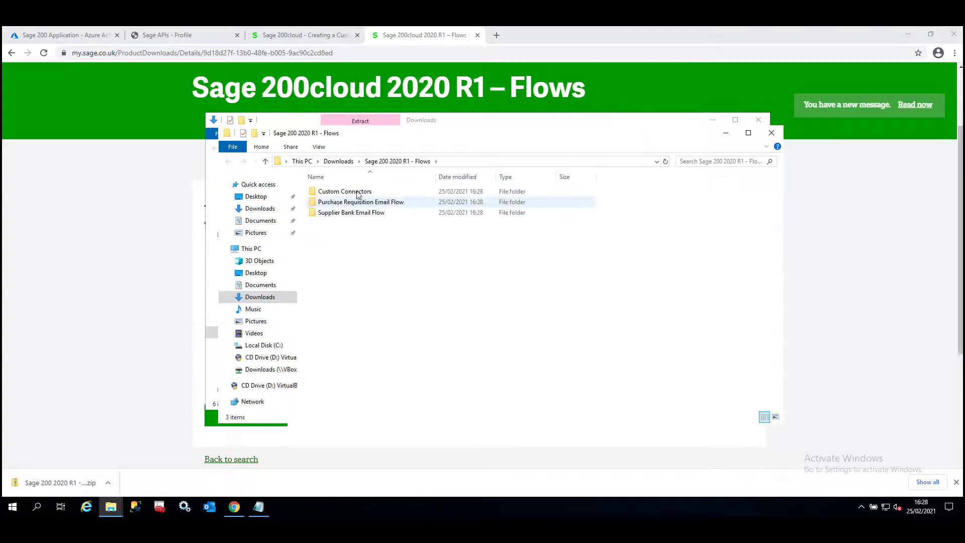
Check the contents of the extracted Custom Connectors, Purchase Requisition Email Flow and Supplier Bank Email Flow folders.
double_click(354, 191)
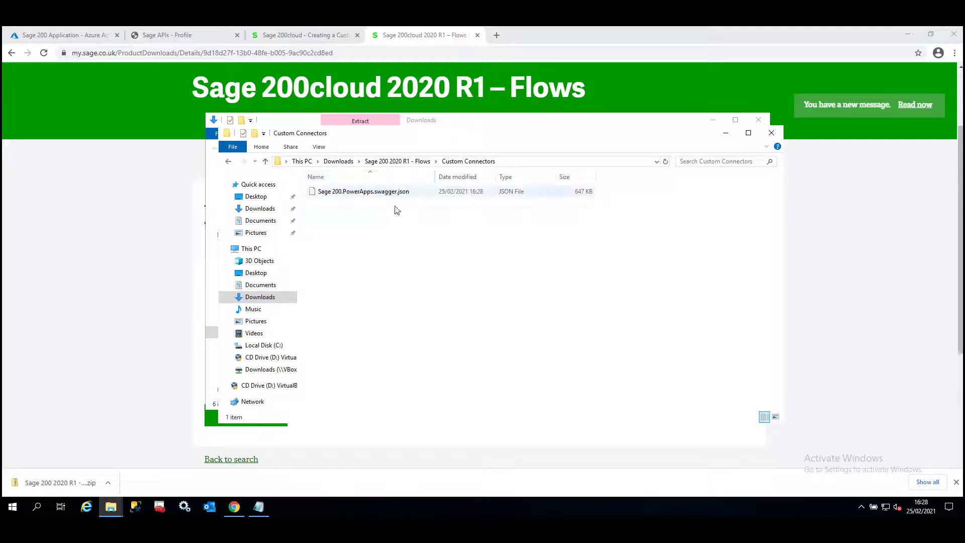
left_click(396, 161)
double_click(365, 202)
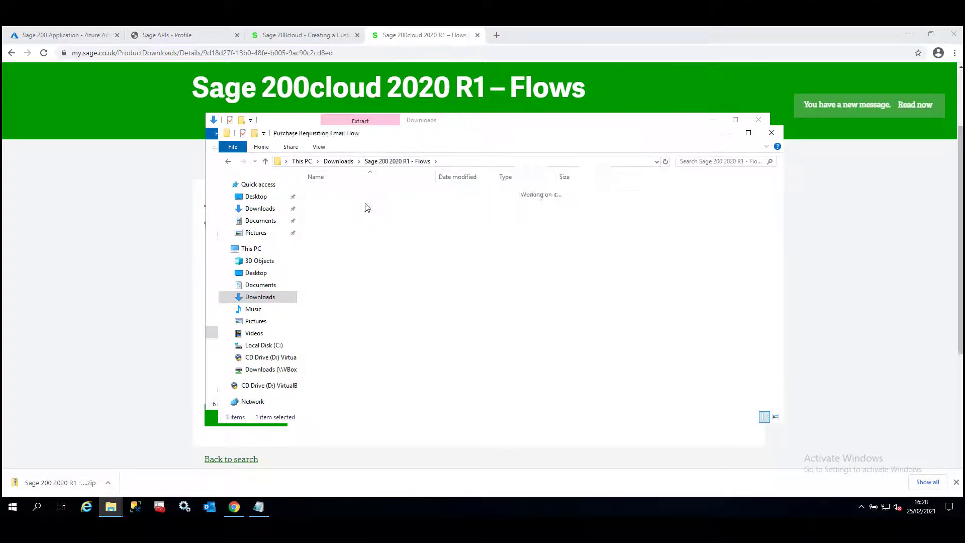
left_click(404, 161)
double_click(380, 215)
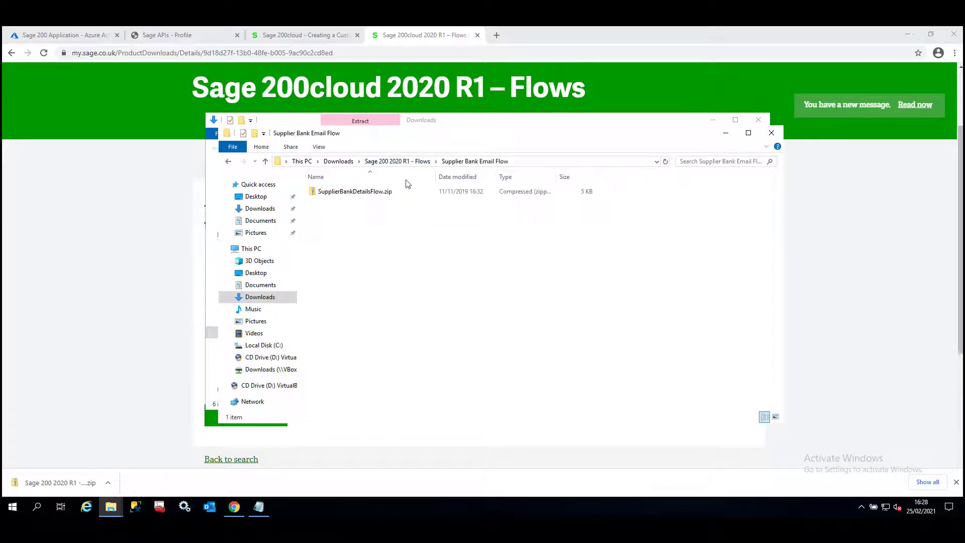
left_click(402, 161)
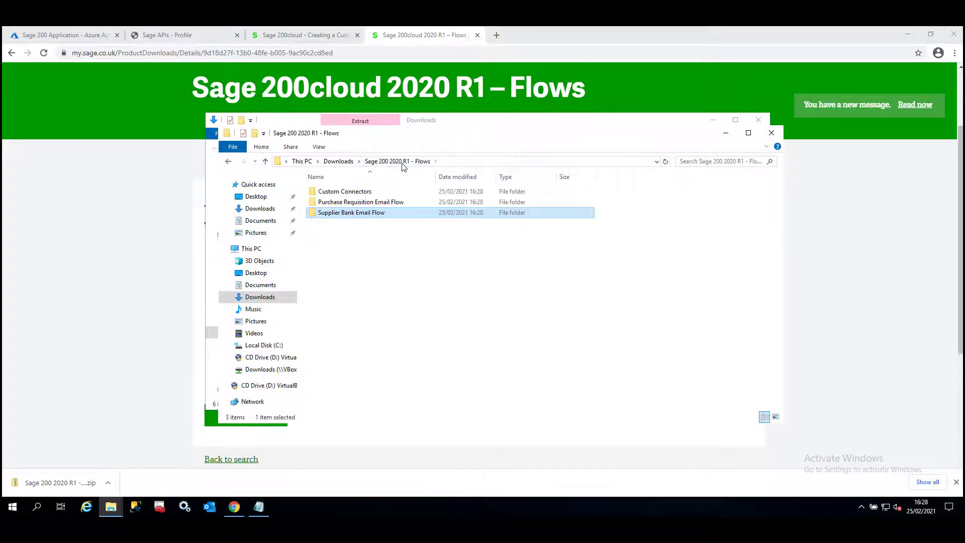
Look inside the Purchase Requisition Email Flow and Supplier Bank Email Flow folders, returning to the Sage 200 2020 R1 - Flows folder.
double_click(396, 202)
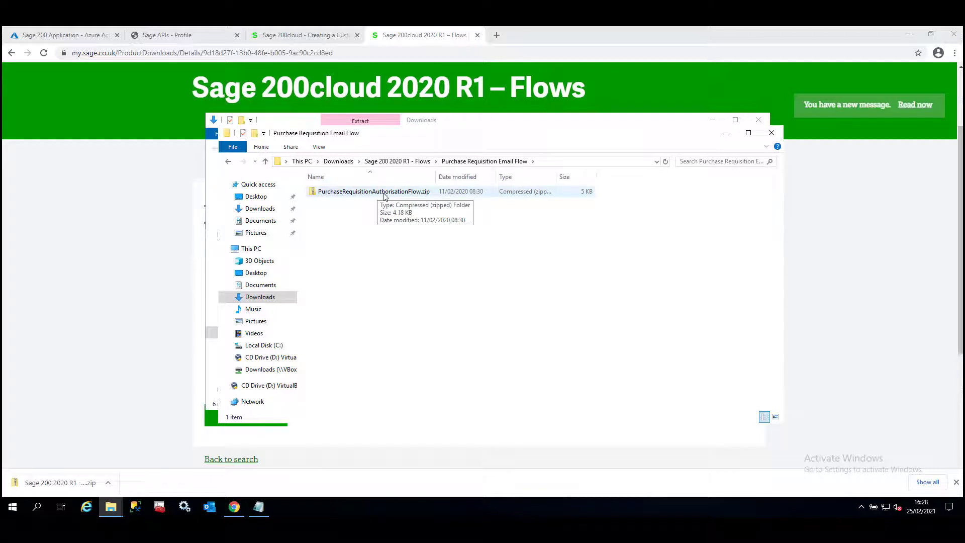
left_click(405, 160)
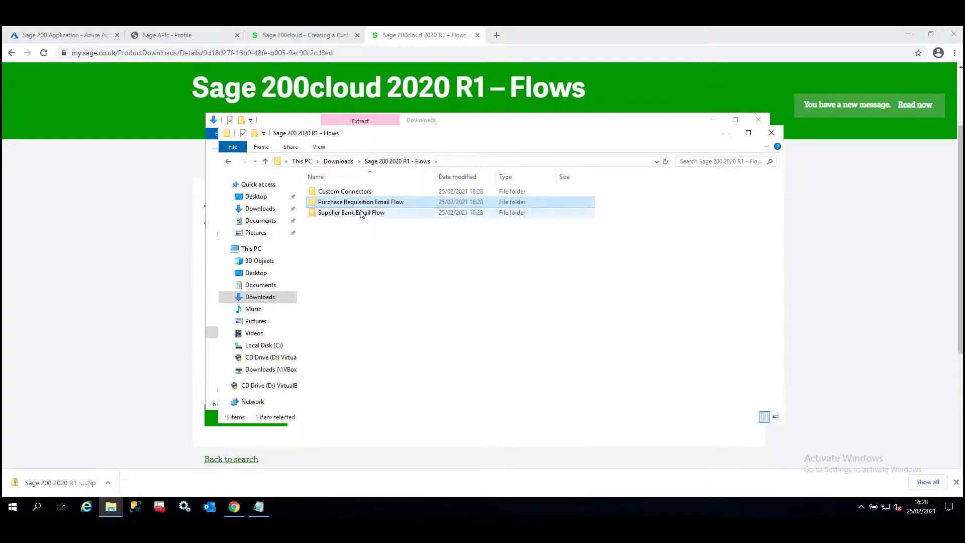
double_click(362, 213)
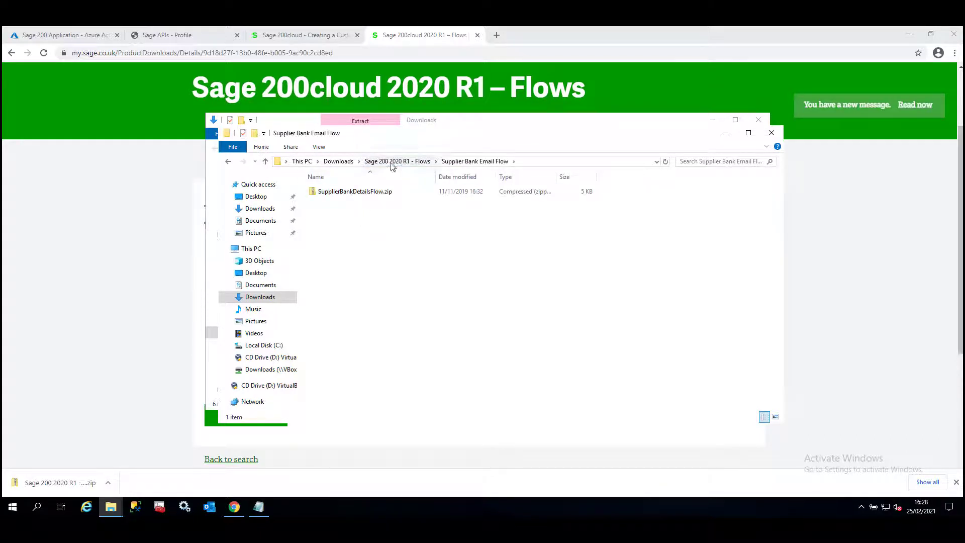
left_click(393, 161)
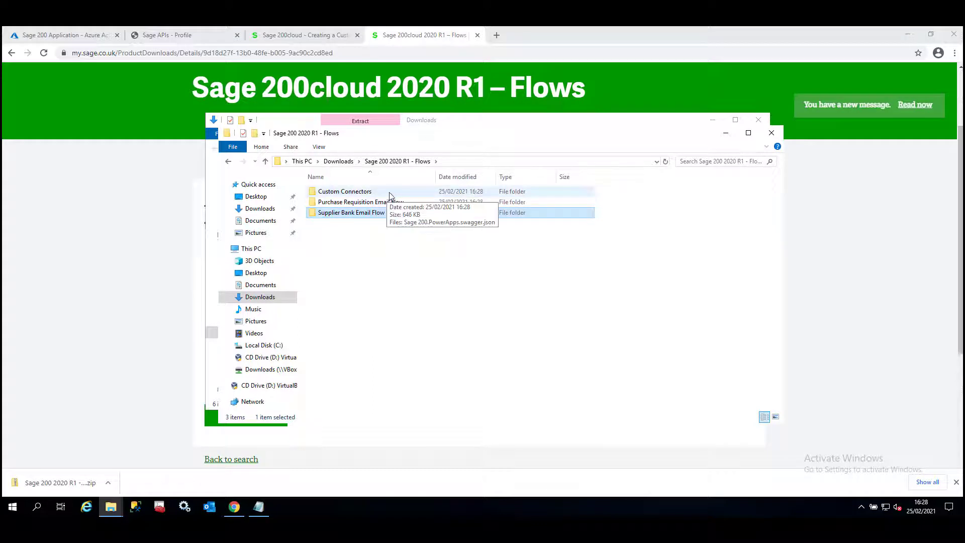
Open flow.microsoft.com in the browser and sign in to Power Automate, skipping the account protection setup for now.
left_click(483, 51)
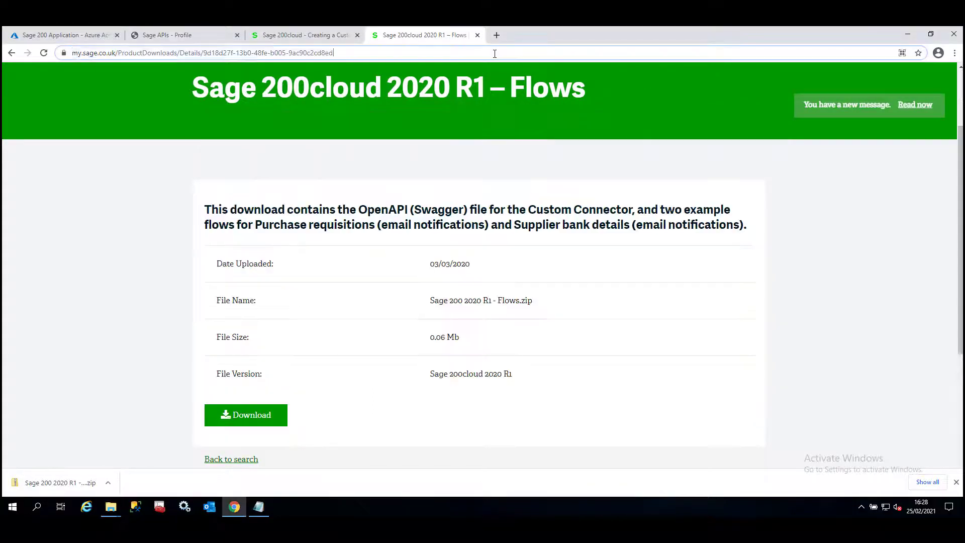
type("flow.mic")
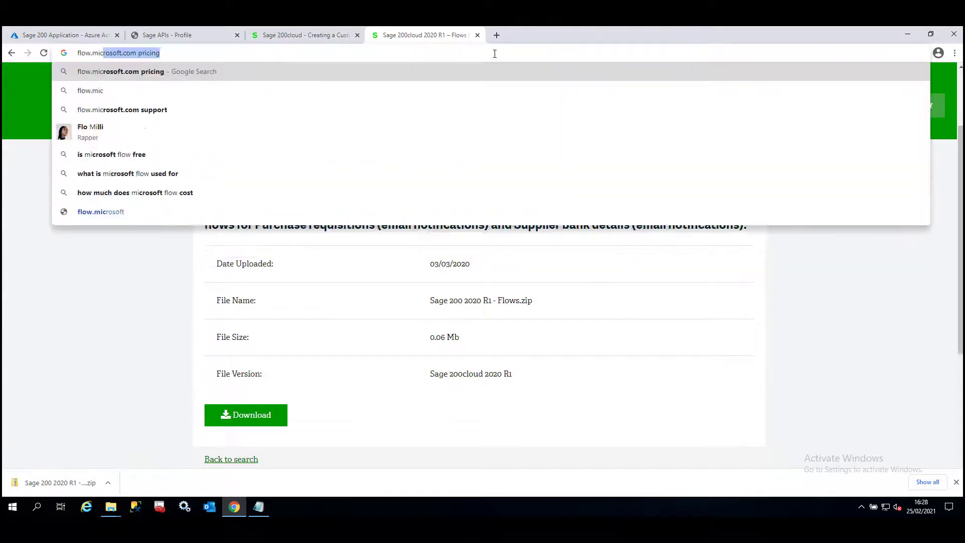
type("rosoft.com")
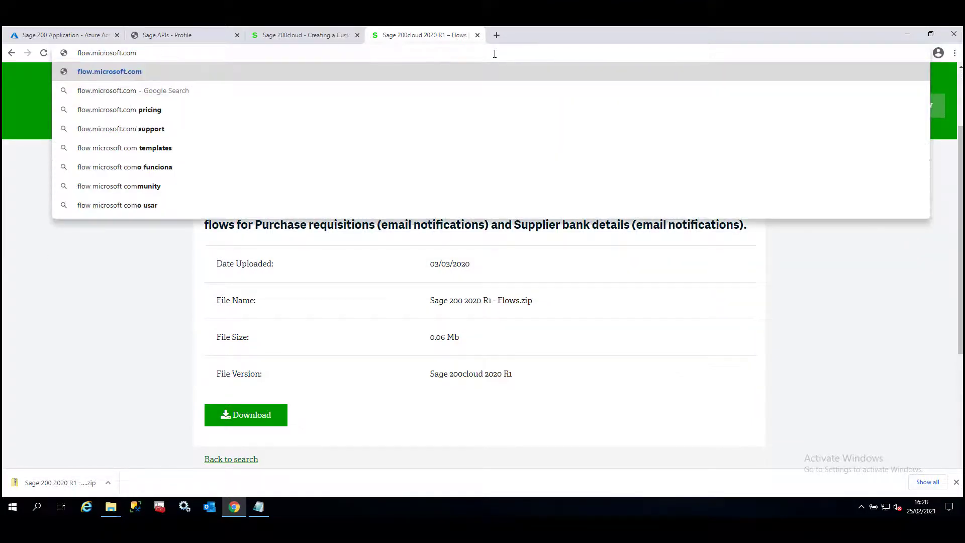
key("Return")
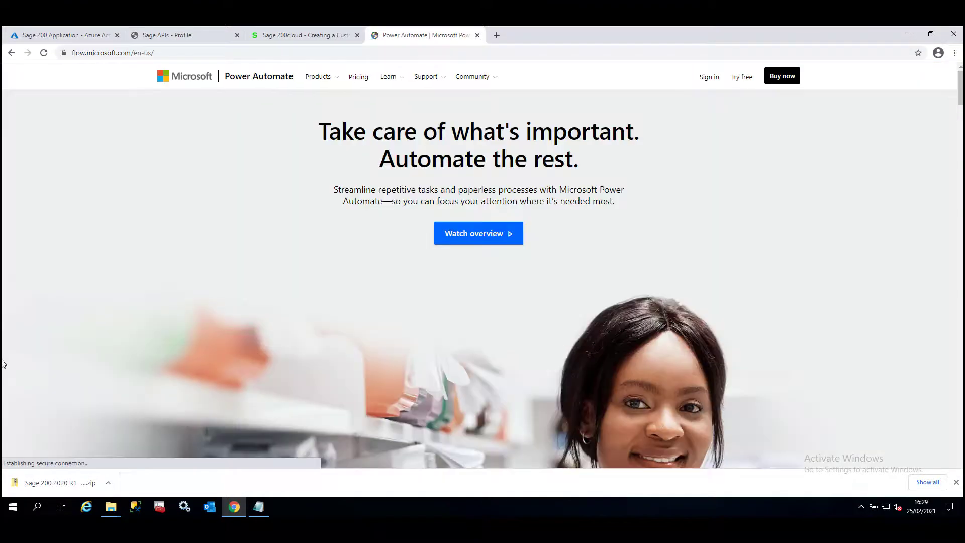
left_click(708, 77)
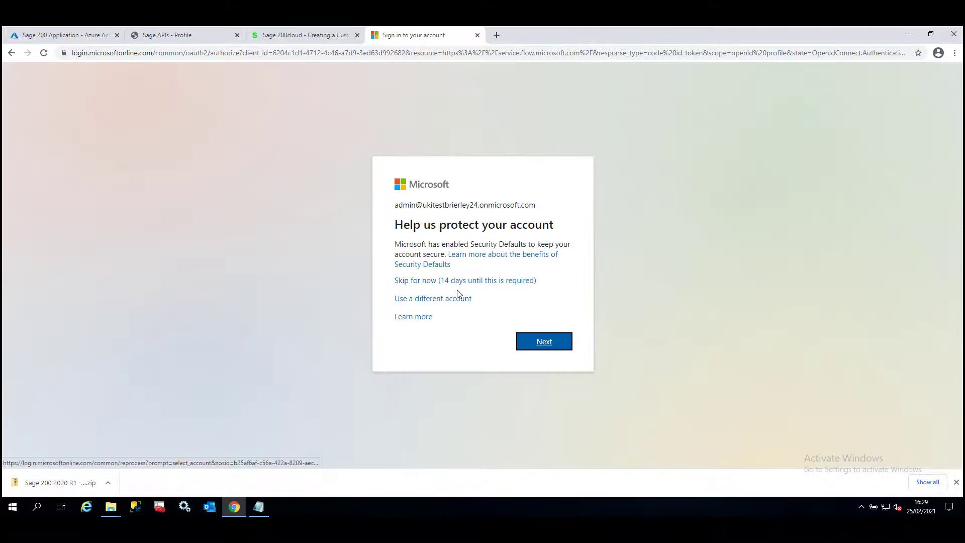
left_click(457, 284)
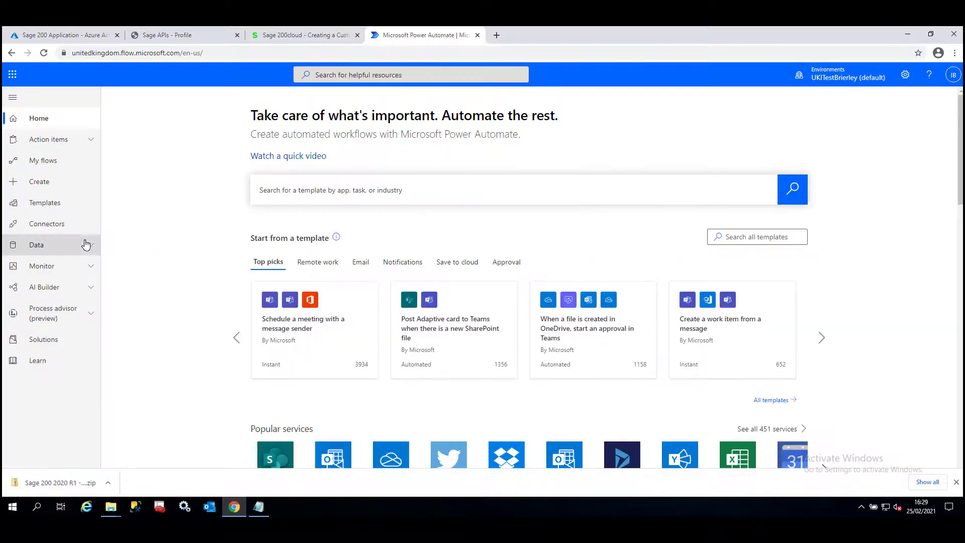
Start a new custom connector by importing an OpenAPI file and name it Sage 200 Custom Connector.
left_click(94, 248)
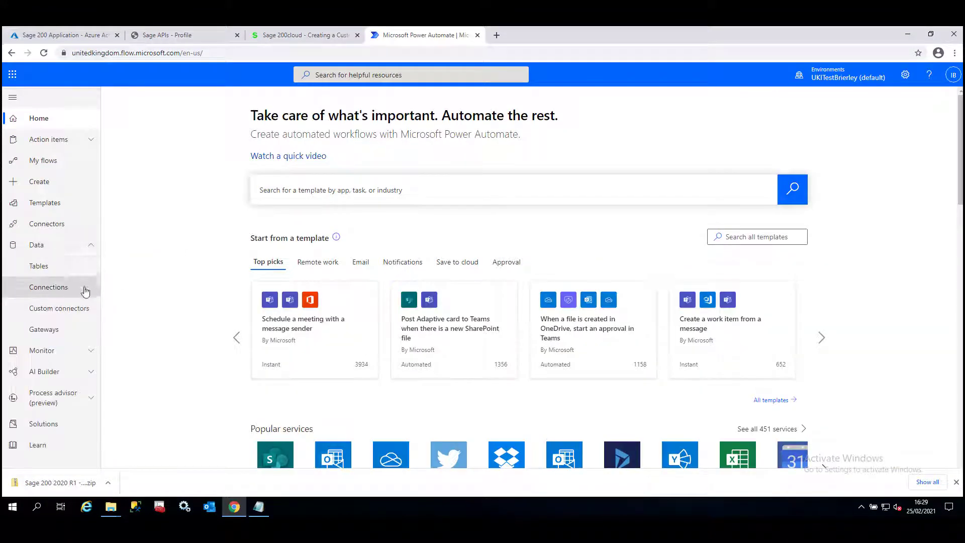
left_click(78, 310)
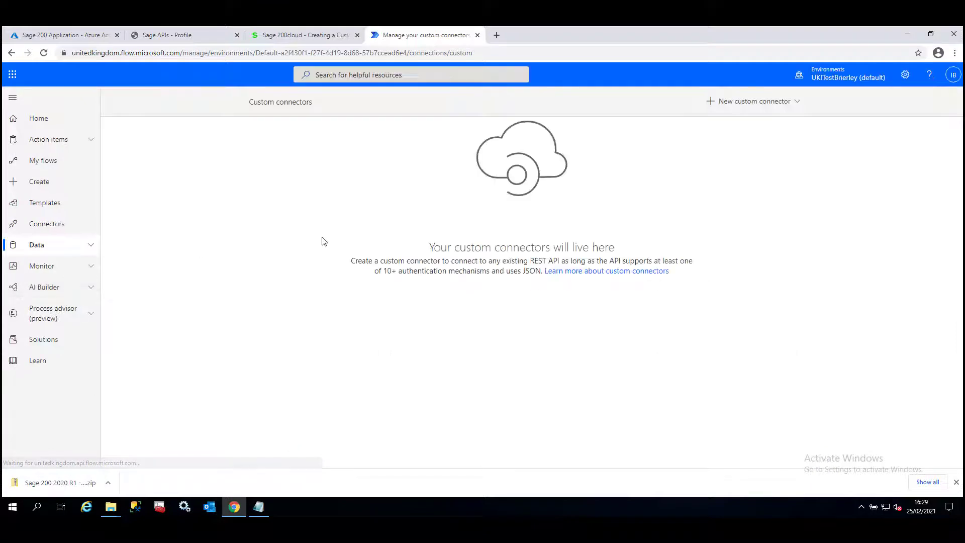
left_click(797, 102)
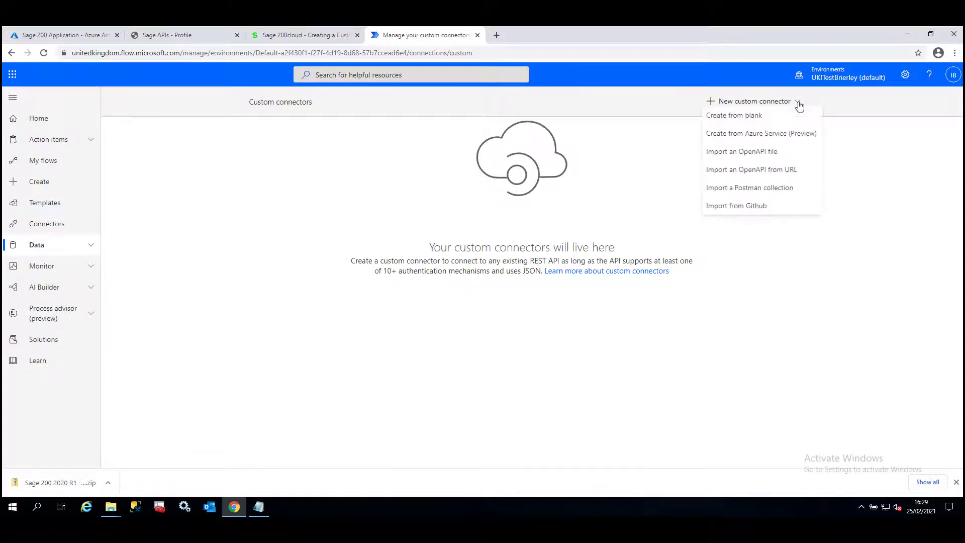
left_click(779, 159)
left_click(401, 261)
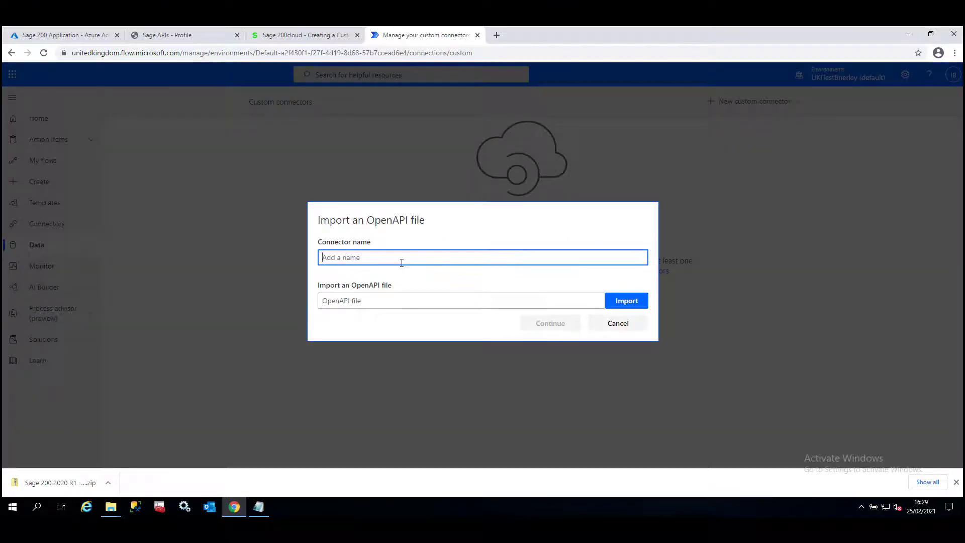
type("Sage 200 Custom Connector")
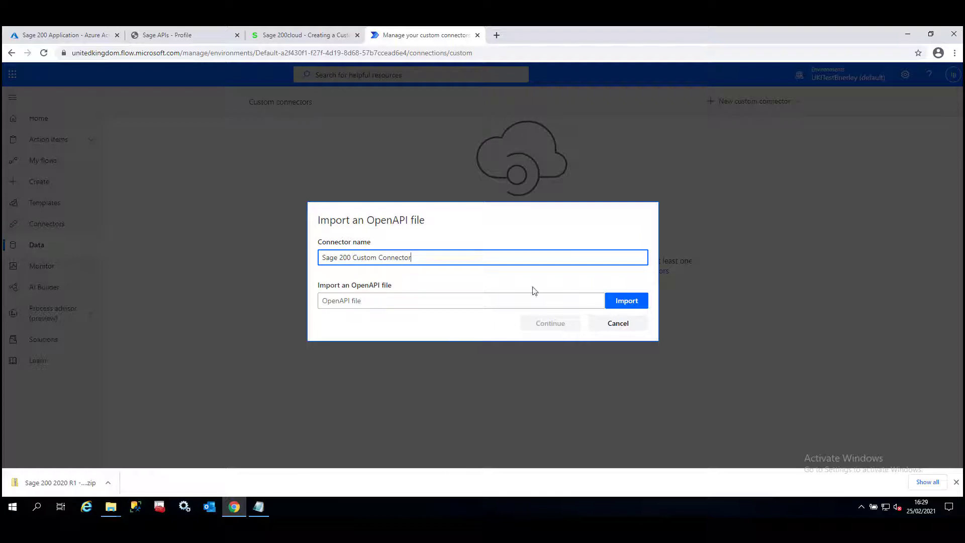
Import Sage 200.PowerApps.swagger.json from the Custom Connectors folder in the downloaded Sage 200 2020 R1 - Flows folder and continue to the connector setup.
left_click(623, 302)
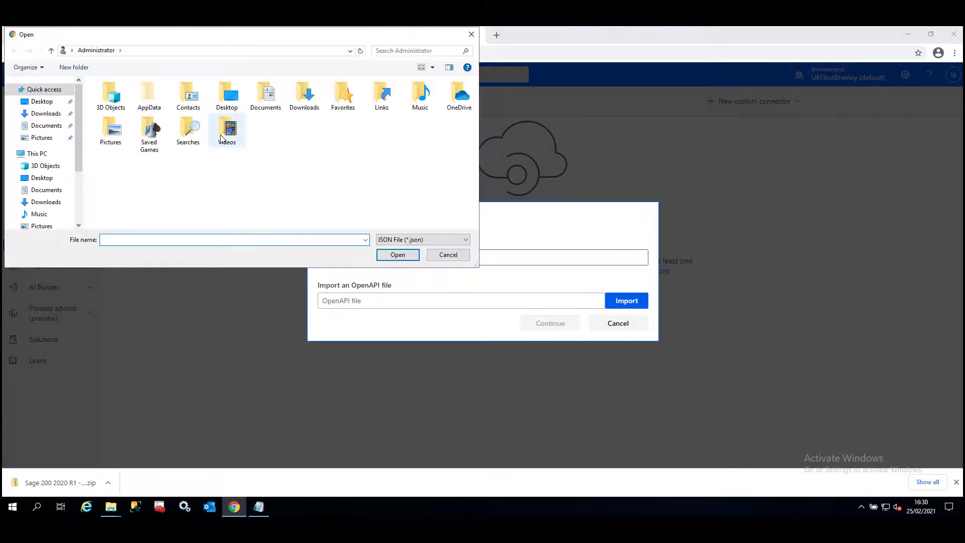
left_click(44, 115)
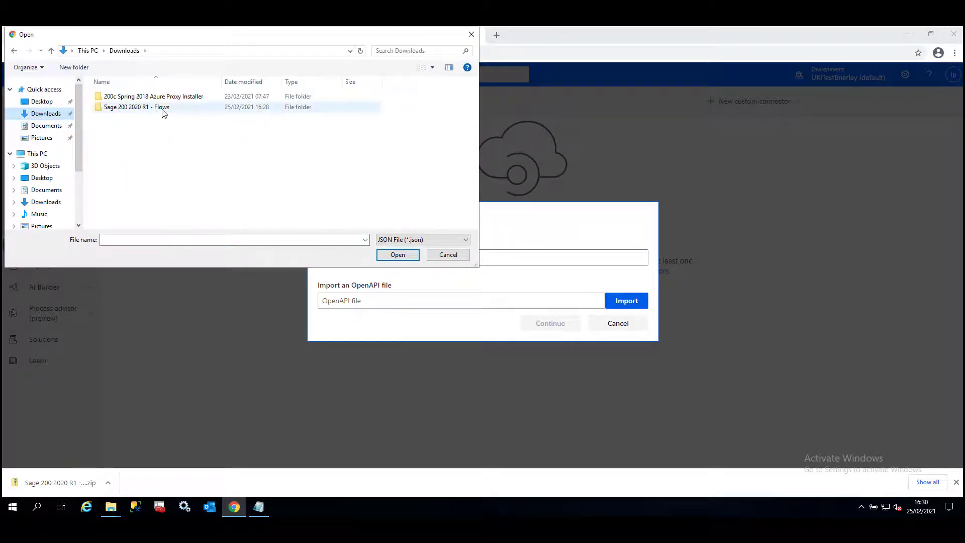
double_click(162, 109)
double_click(164, 97)
left_click(189, 97)
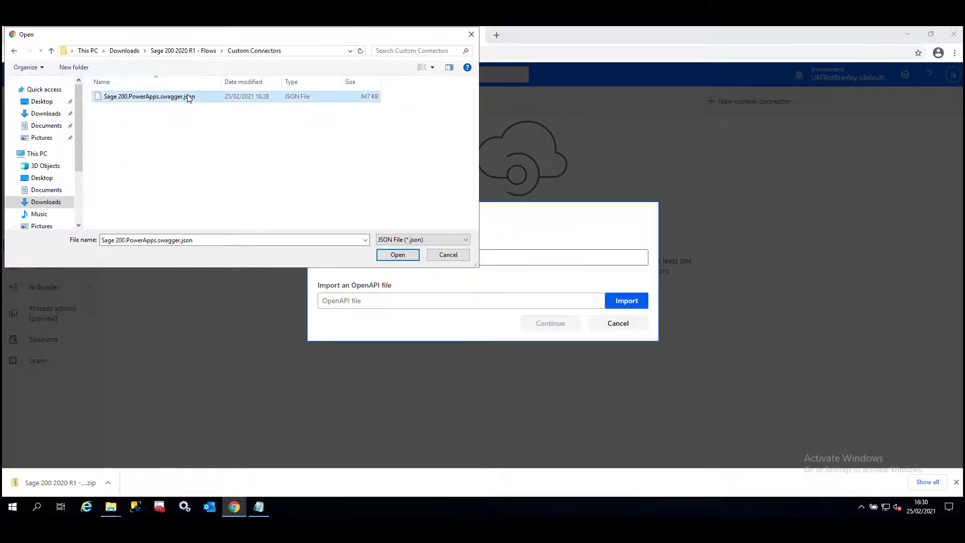
double_click(189, 98)
left_click(552, 323)
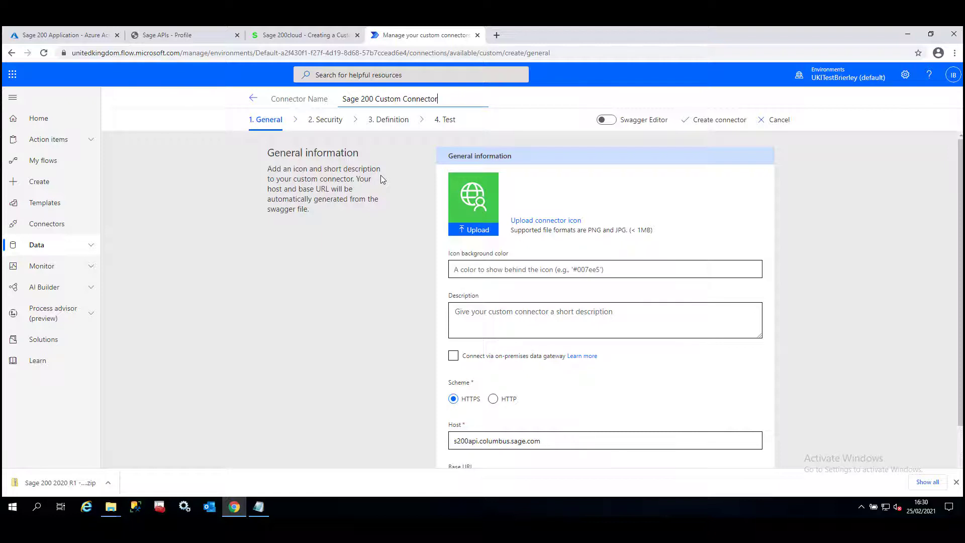
Enter the description "Sage 200 Custom Connector" in the general information and set the host to api.columbus.sage.com.
scroll(351, 216, "down", 1)
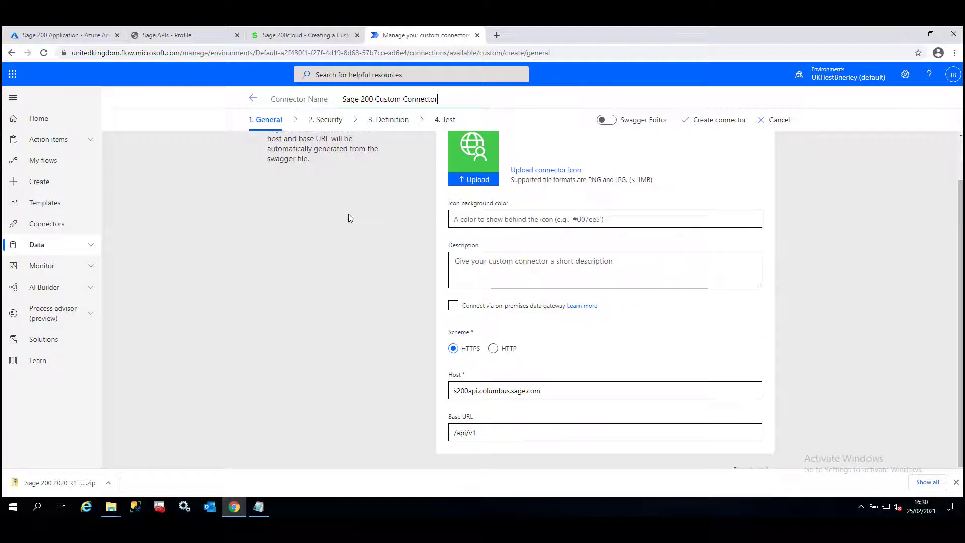
left_click(535, 268)
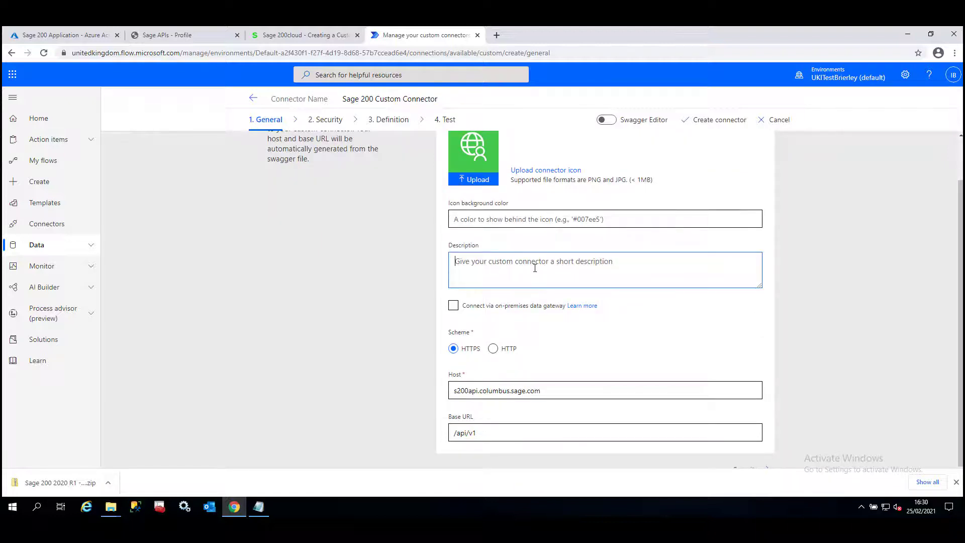
type("Sage ")
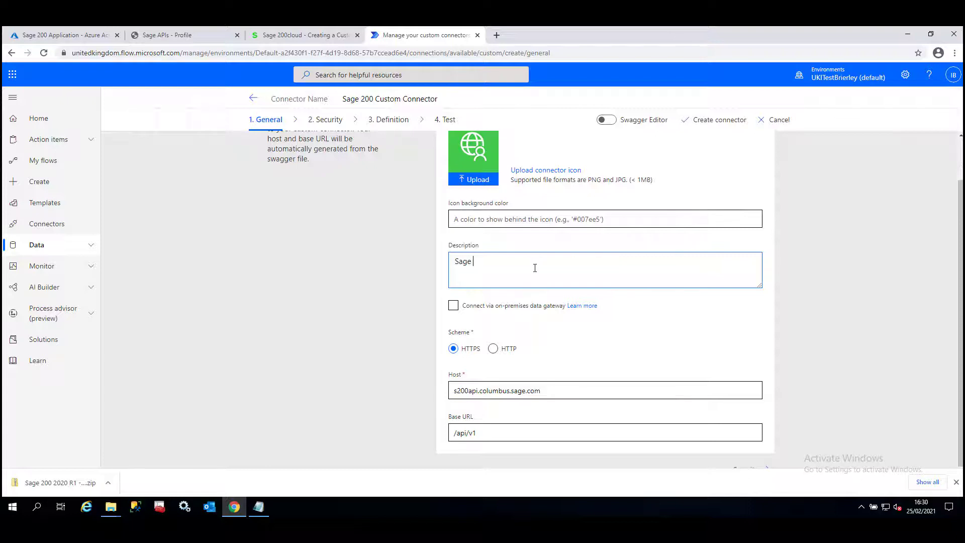
type("200 Connect")
key("BackSpace")
key("BackSpace")
key("BackSpace")
key("BackSpace")
key("BackSpace")
key("BackSpace")
key("BackSpace")
key("BackSpace")
key("BackSpace")
key("BackSpace")
key("BackSpace")
key("BackSpace")
key("BackSpace")
key("BackSpace")
key("BackSpace")
key("BackSpace")
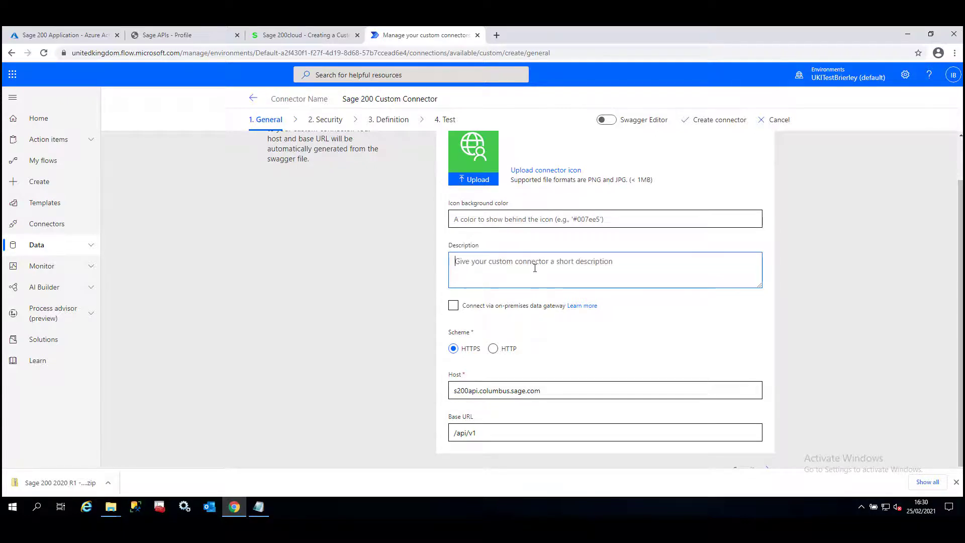
type("Sage 200 ")
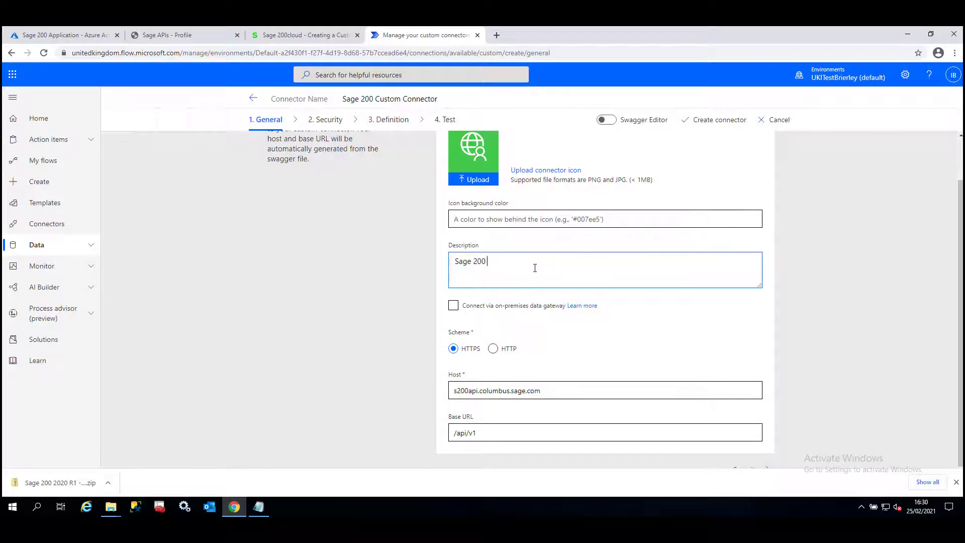
type("Custom Connector")
left_click_drag(469, 390, 440, 395)
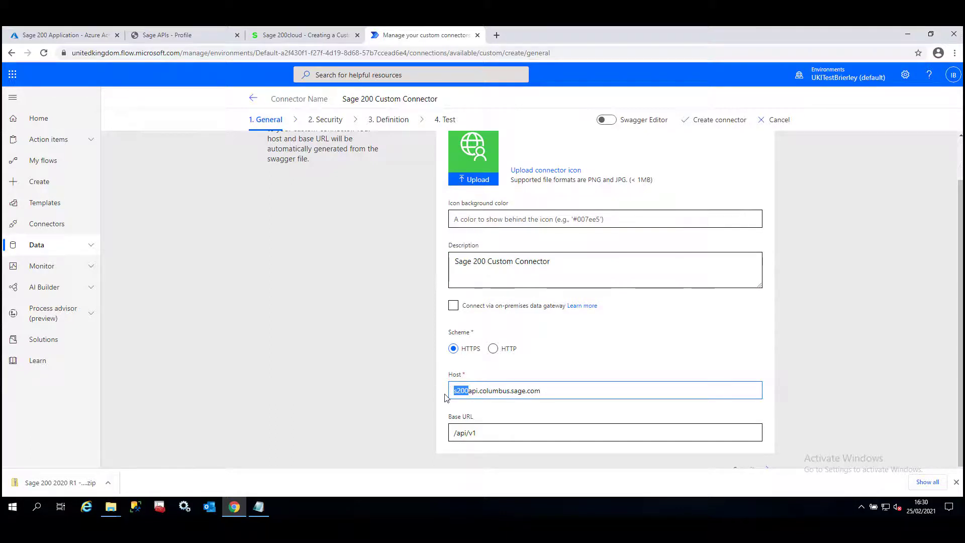
key("BackSpace")
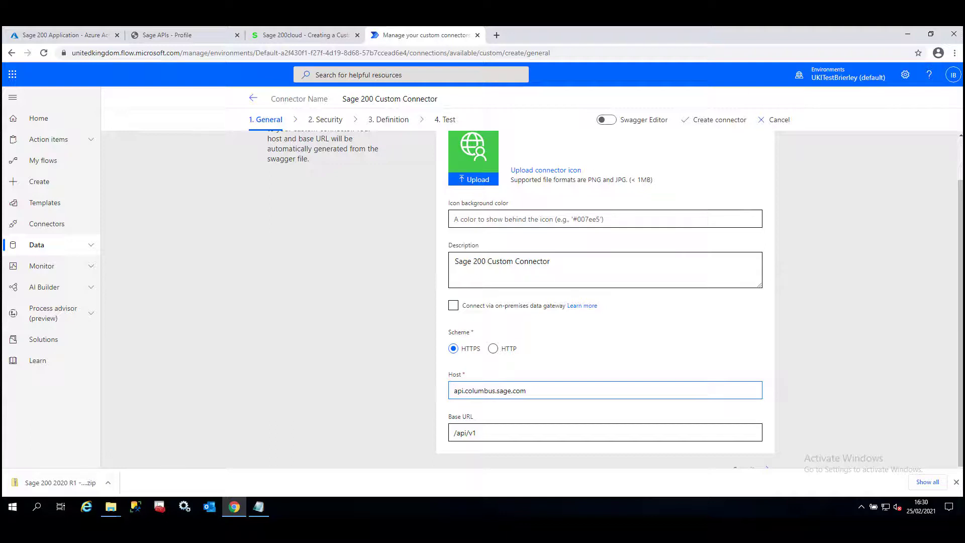
Copy the Sage 200cloud Professional base URL from the knowledgebase article and set the connector's base URL to /uk/sage200extra/accounts/v1.
left_click_drag(477, 432, 462, 434)
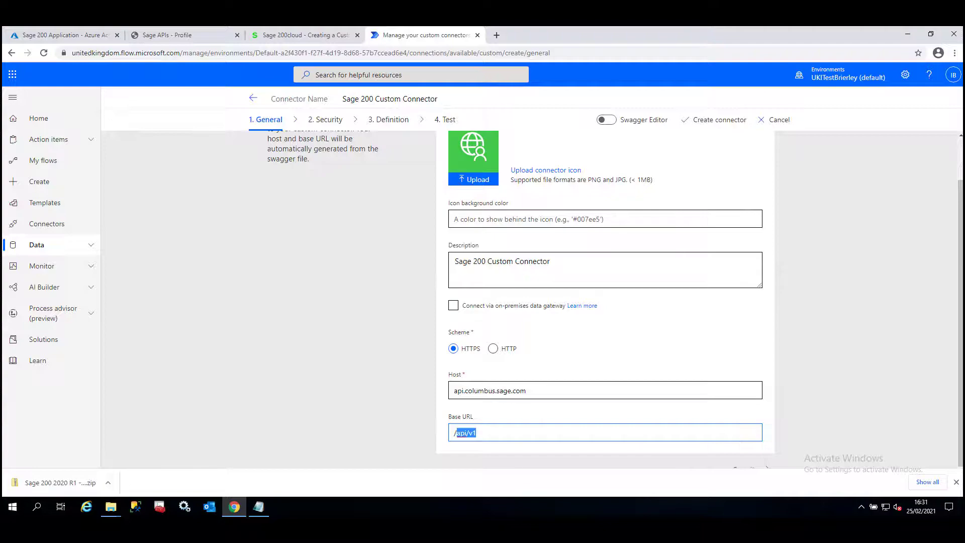
left_click(305, 33)
scroll(366, 241, "down", 15)
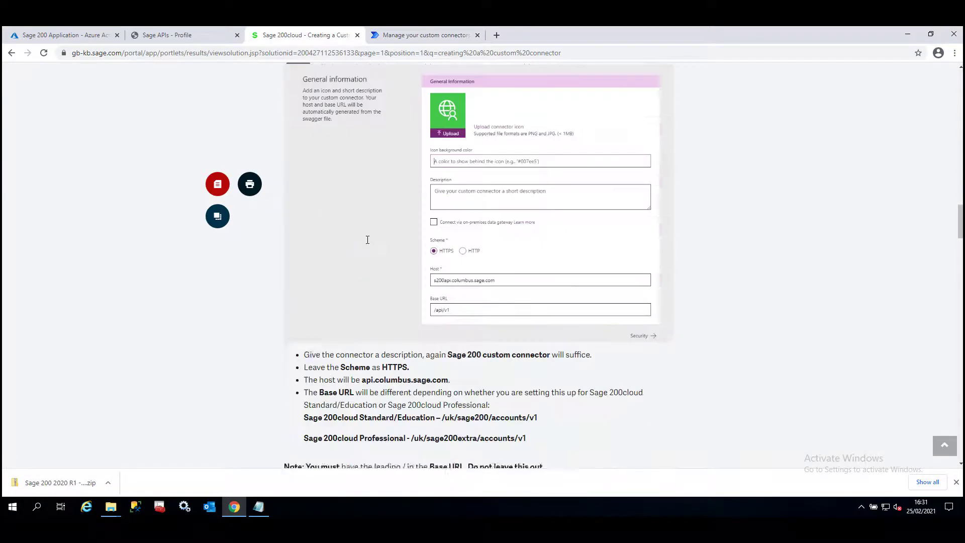
scroll(367, 240, "down", 4)
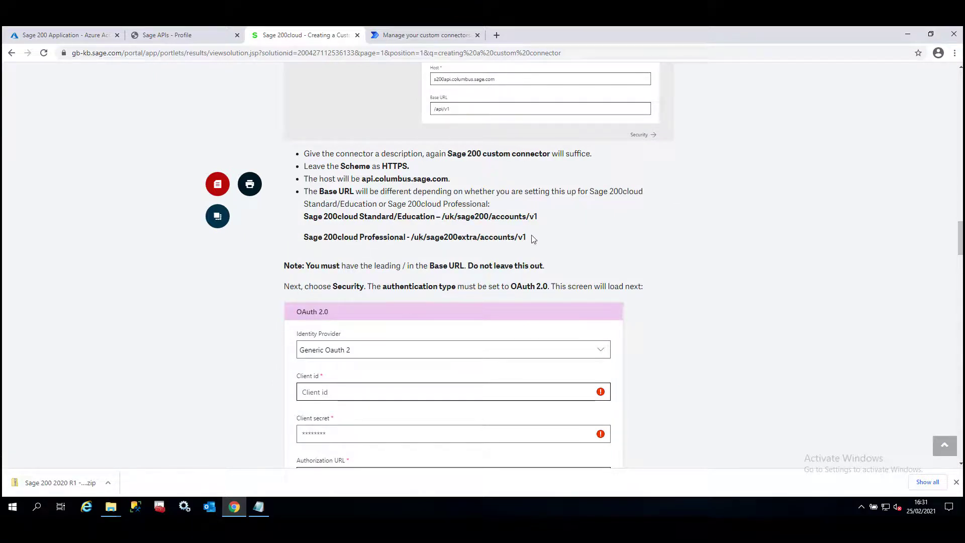
left_click_drag(533, 239, 410, 240)
key("ctrl+c")
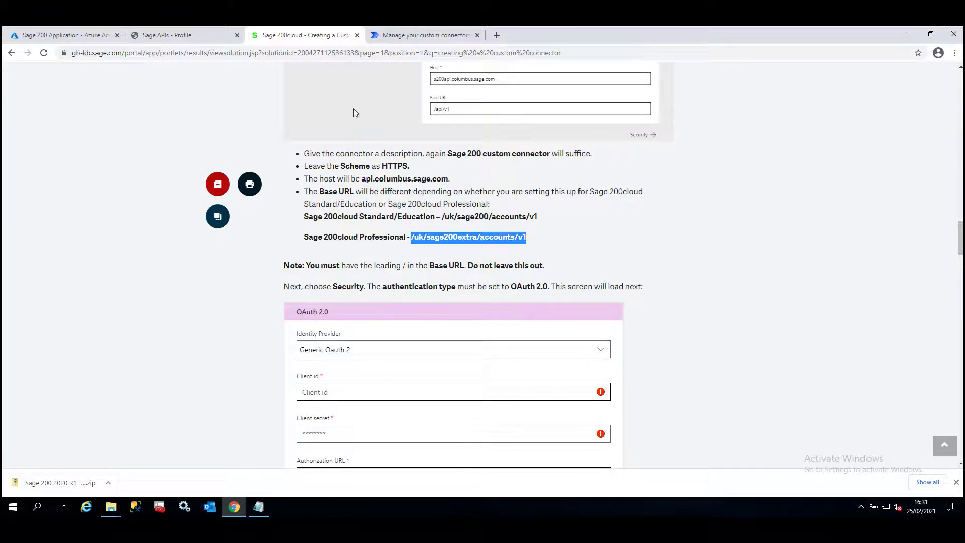
left_click(404, 39)
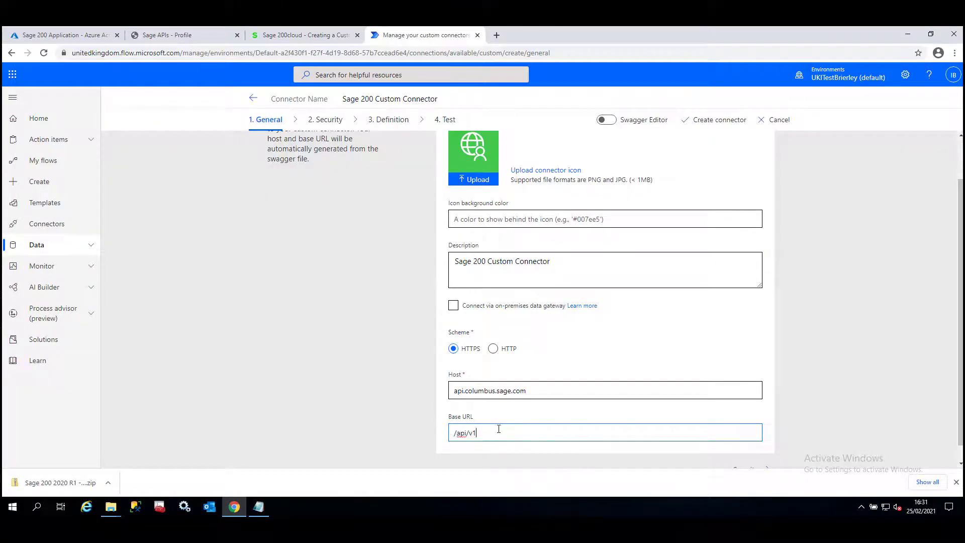
left_click_drag(497, 429, 428, 433)
key("ctrl+v")
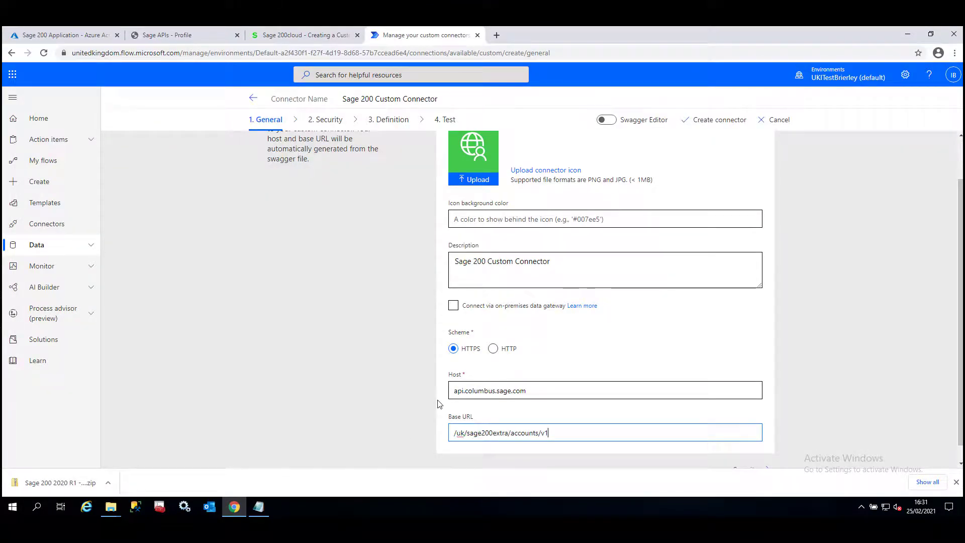
Create the connector and set its authentication type to OAuth 2.0 in the security settings.
scroll(603, 302, "down", 1)
left_click(710, 124)
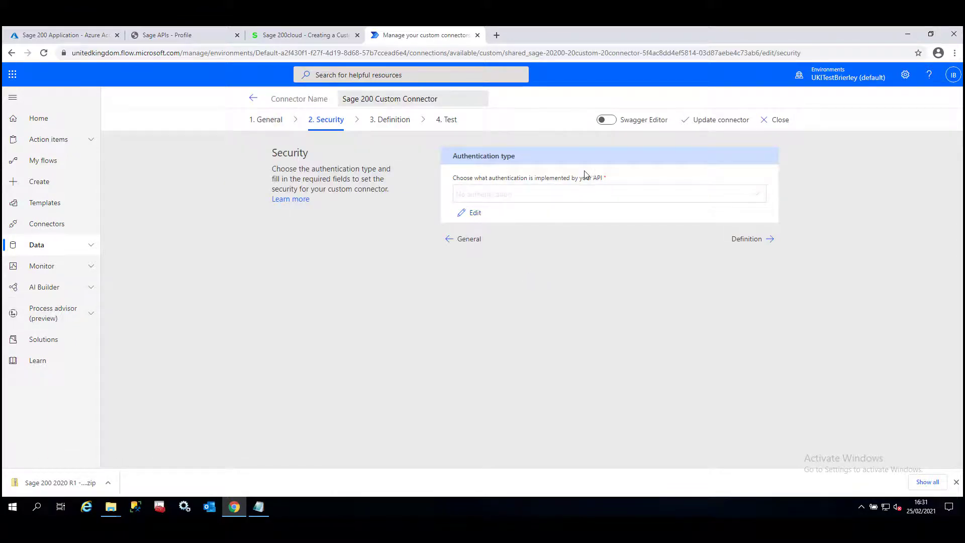
left_click(479, 215)
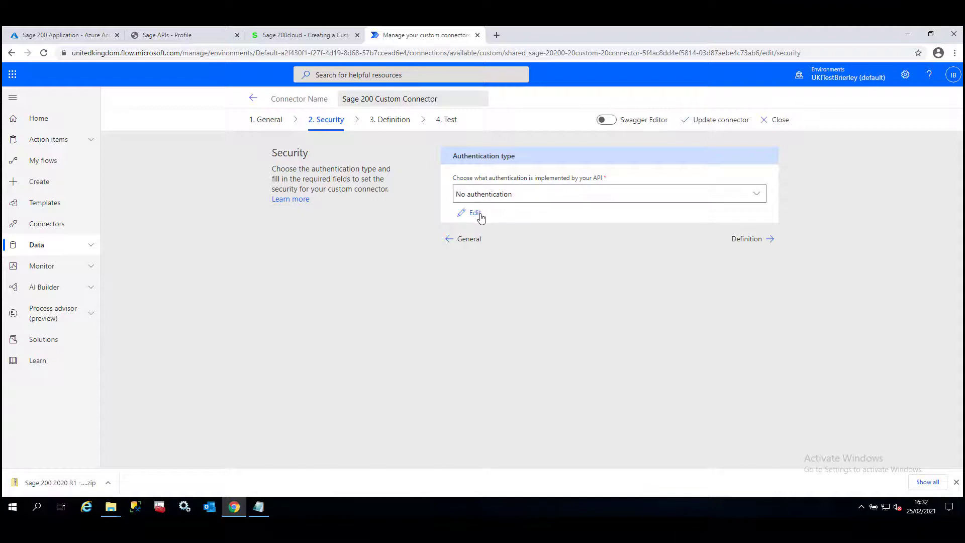
left_click(638, 196)
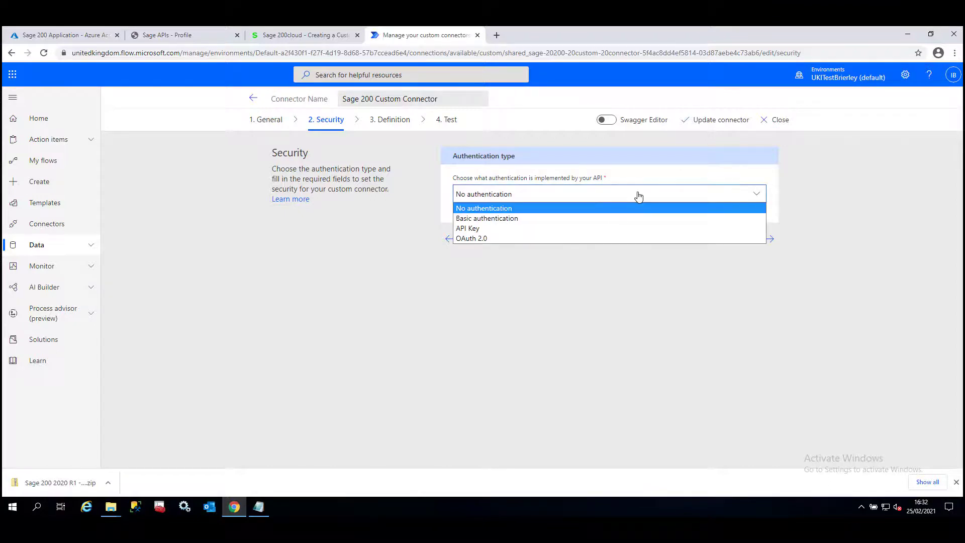
left_click(483, 239)
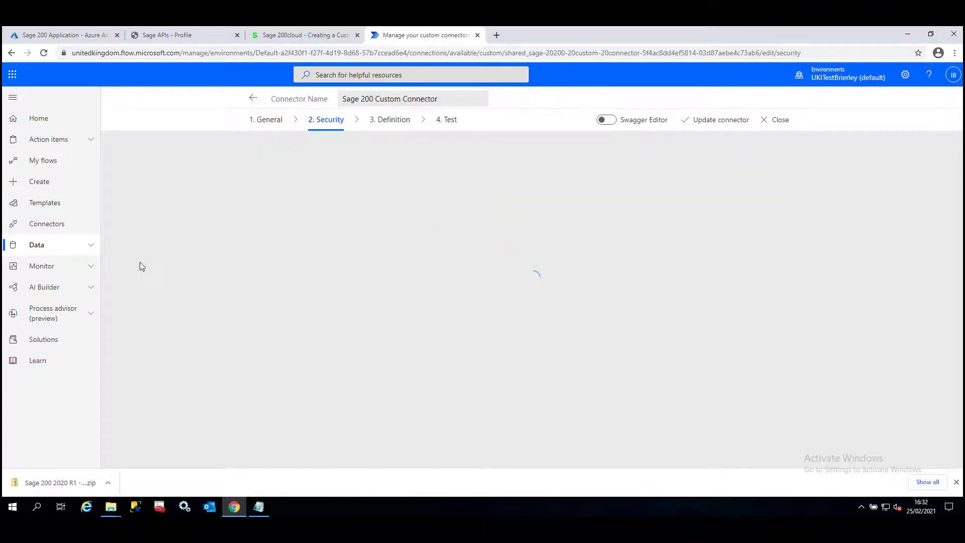
Set the OAuth 2.0 identity provider to Azure Active Directory.
scroll(463, 235, "down", 2)
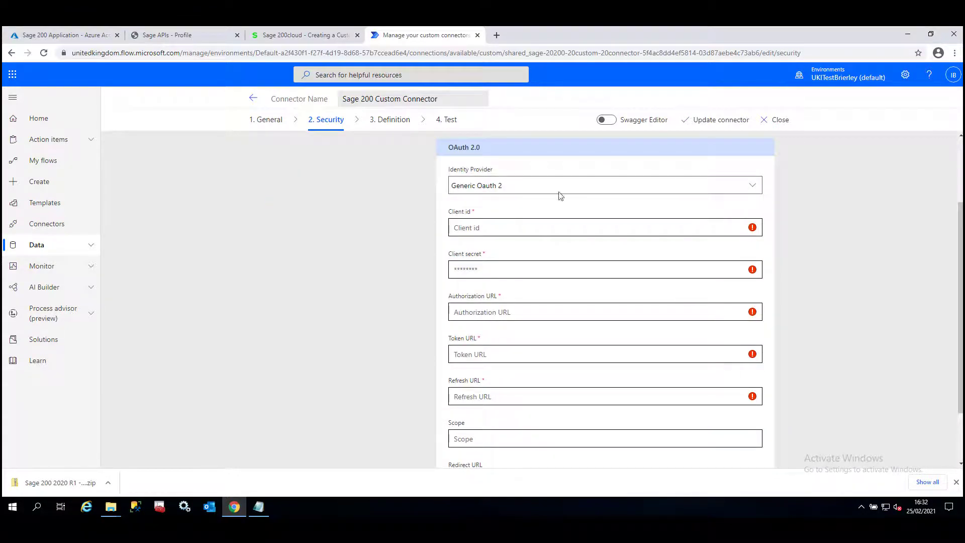
left_click(519, 189)
left_click(510, 199)
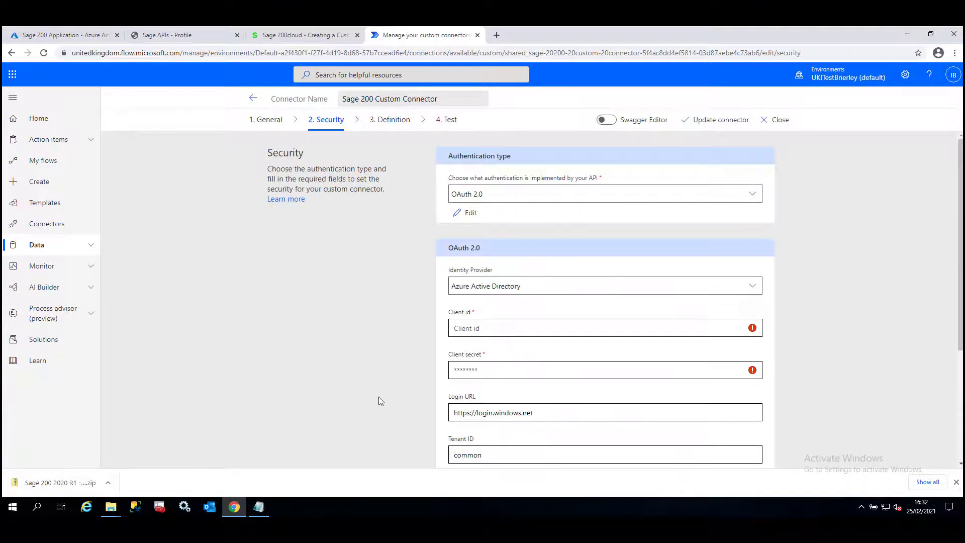
Copy the client ID from the Notepad notes into the connector's Client id field.
scroll(497, 262, "down", 2)
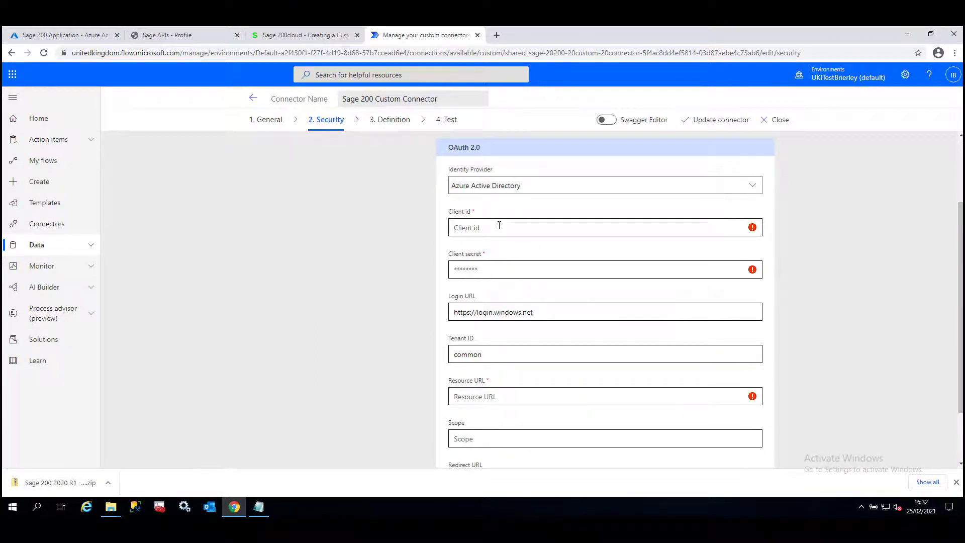
left_click(264, 502)
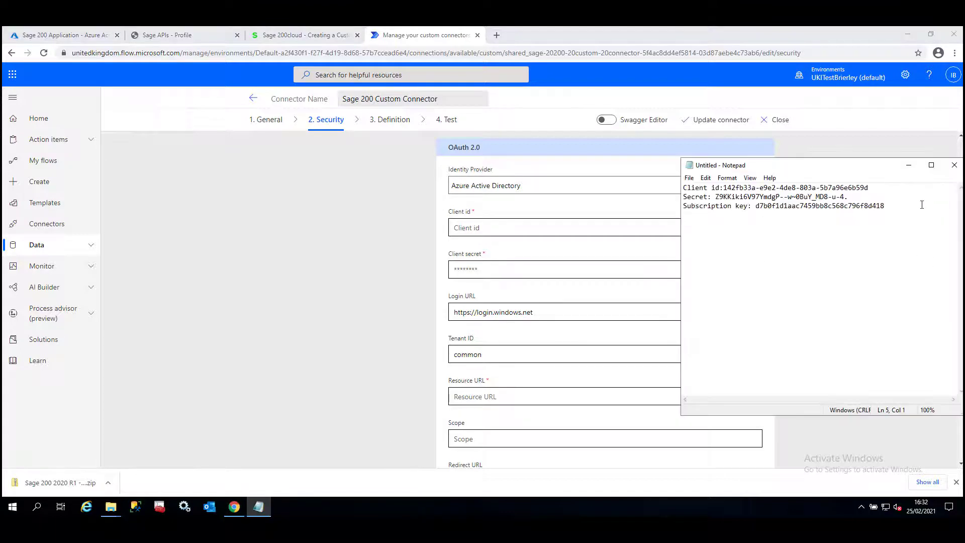
left_click_drag(869, 188, 723, 187)
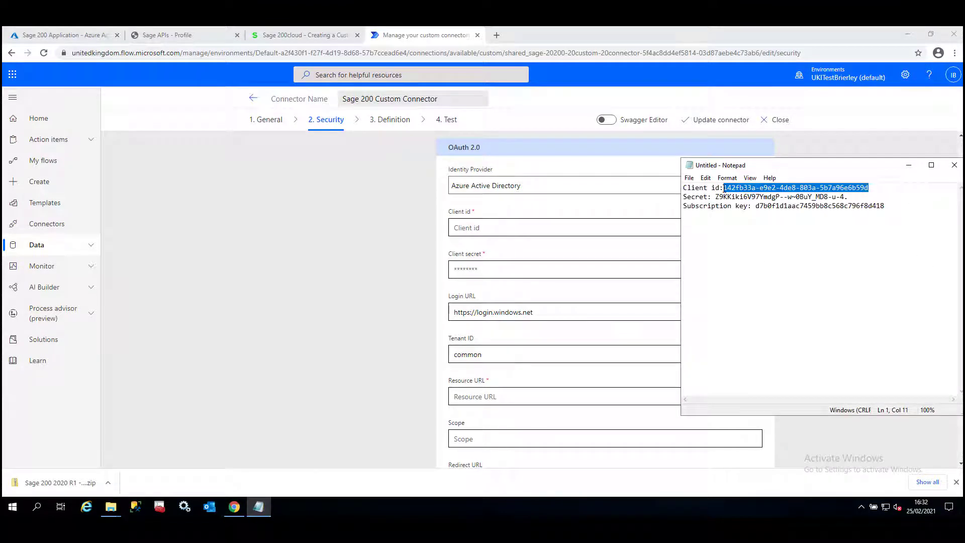
key("ctrl+c")
left_click(505, 229)
key("ctrl+v")
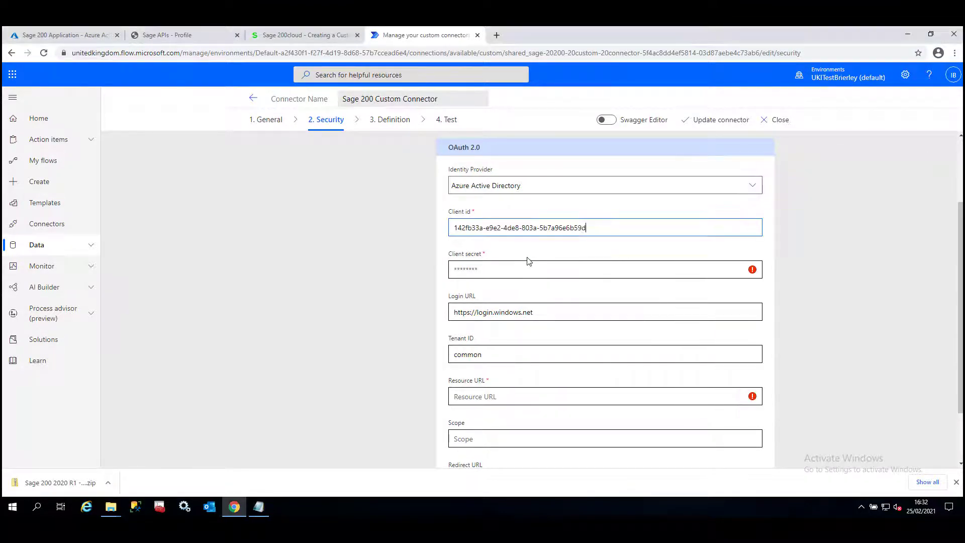
Copy the secret from the Notepad notes into the connector's Client secret field.
key("Tab")
left_click(257, 506)
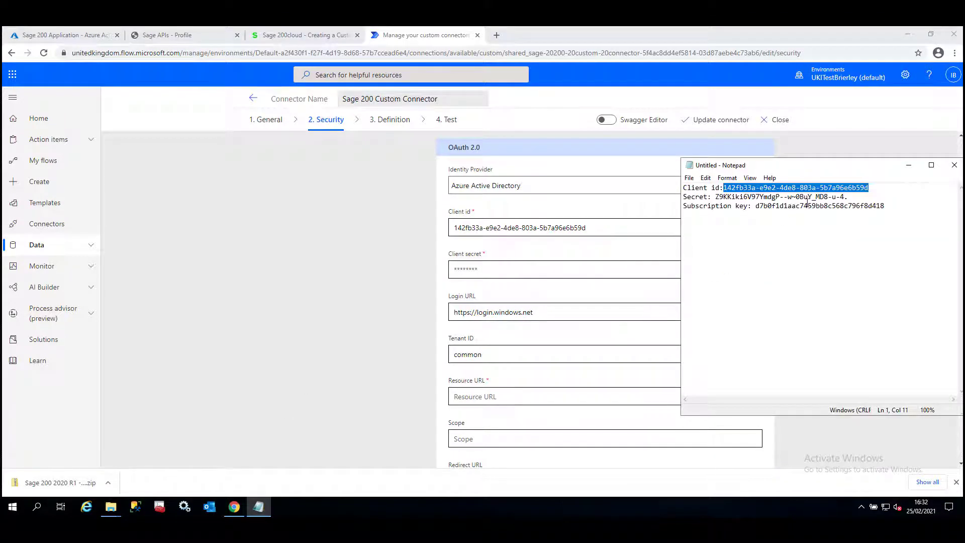
left_click_drag(848, 196, 716, 198)
key("ctrl+c")
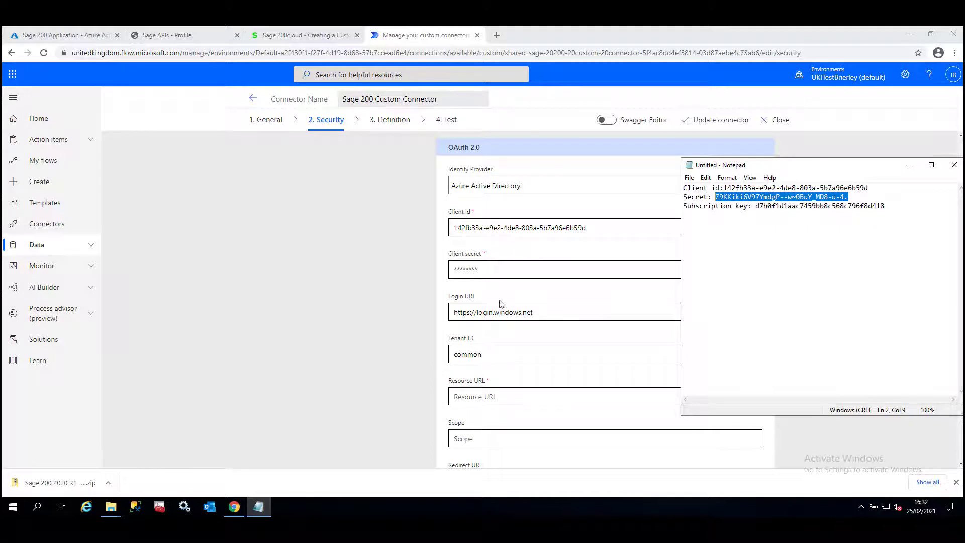
left_click(489, 277)
key("ctrl+v")
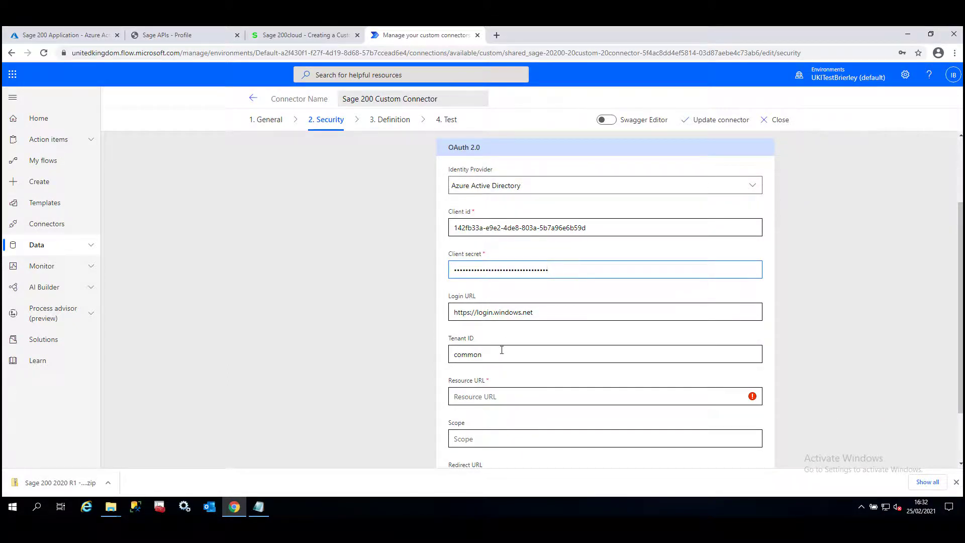
scroll(501, 352, "down", 1)
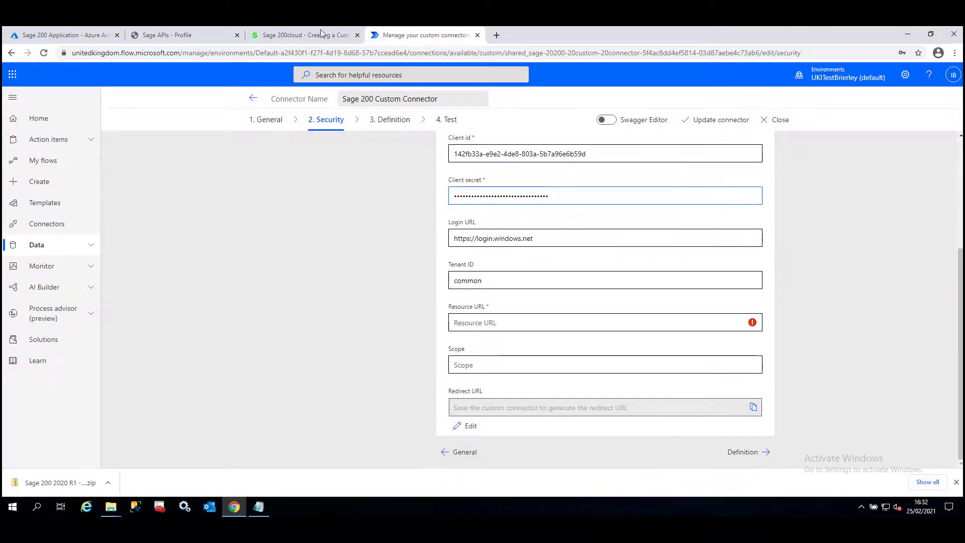
left_click(283, 35)
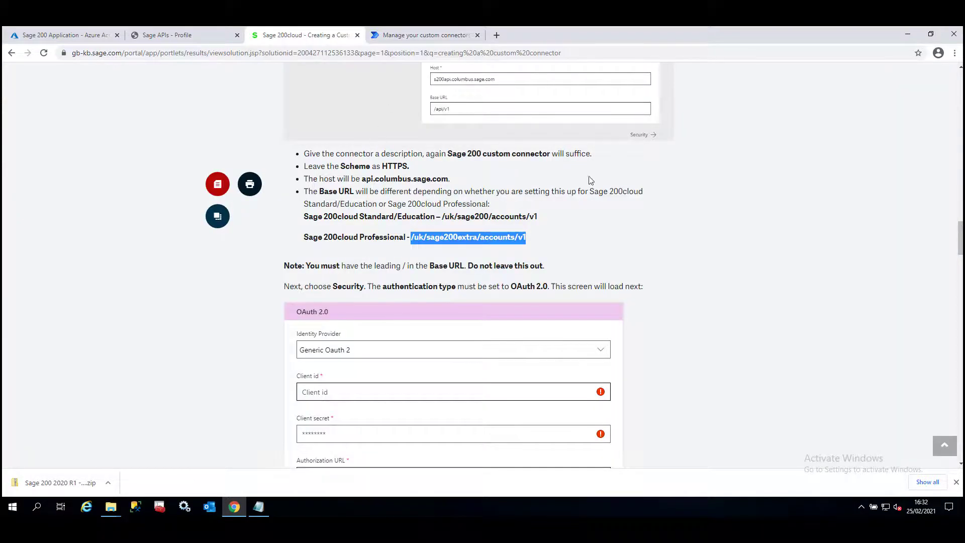
left_click(631, 190)
scroll(631, 190, "down", 9)
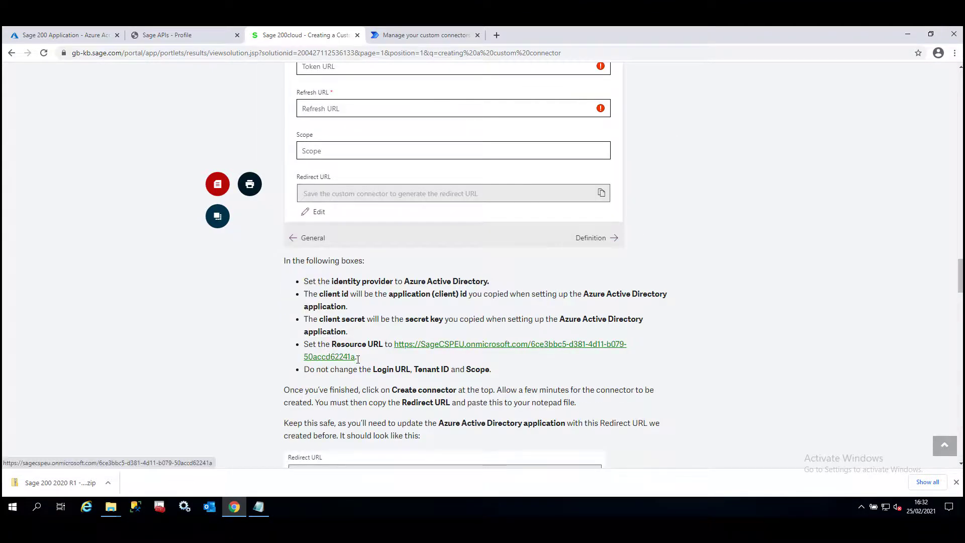
right_click(397, 346)
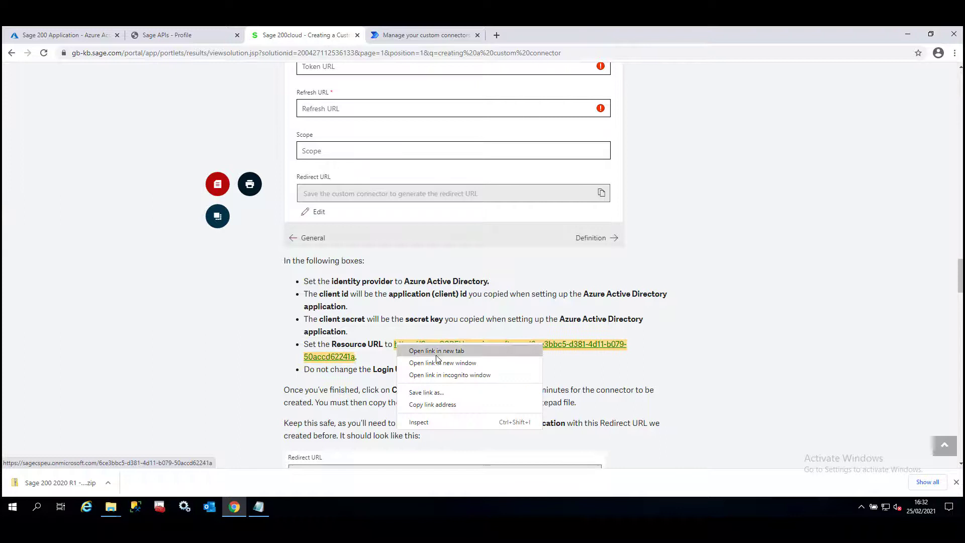
left_click(441, 403)
left_click(407, 36)
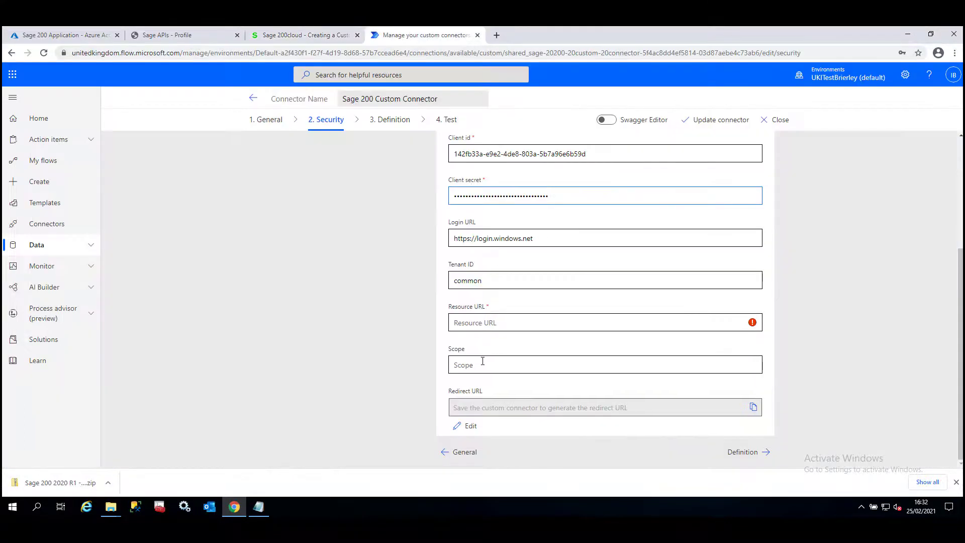
left_click(511, 317)
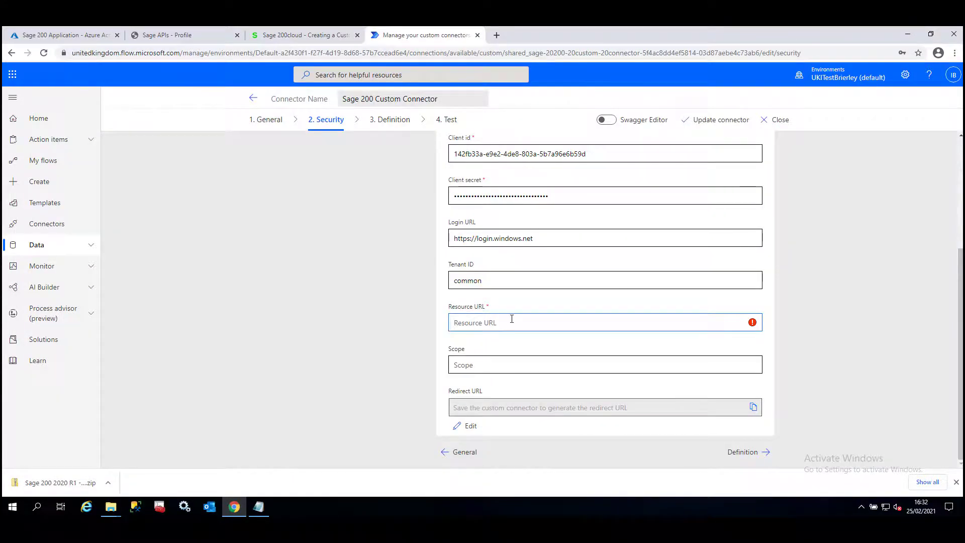
key("ctrl+v")
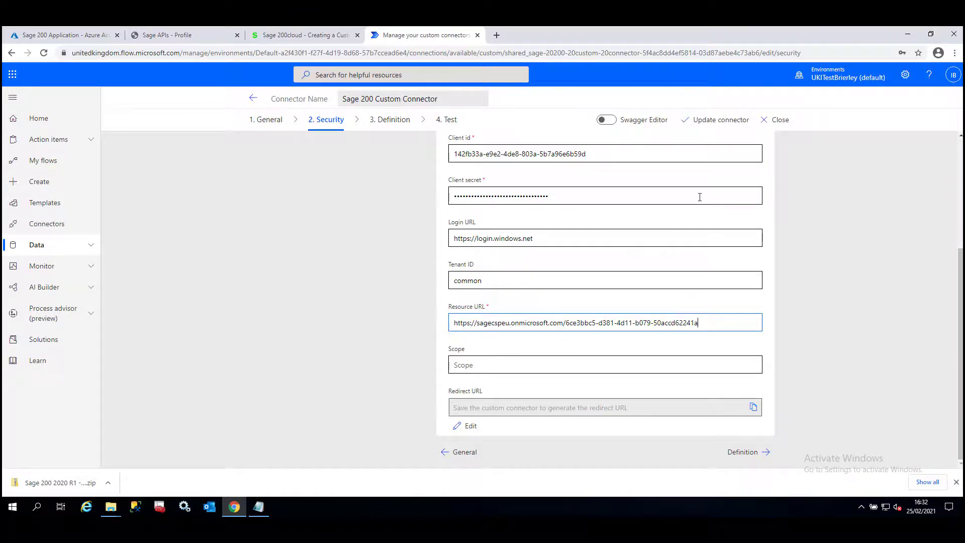
Update the connector with the new security settings and copy its generated redirect URL.
scroll(743, 297, "up", 4)
scroll(698, 181, "down", 3)
left_click(723, 124)
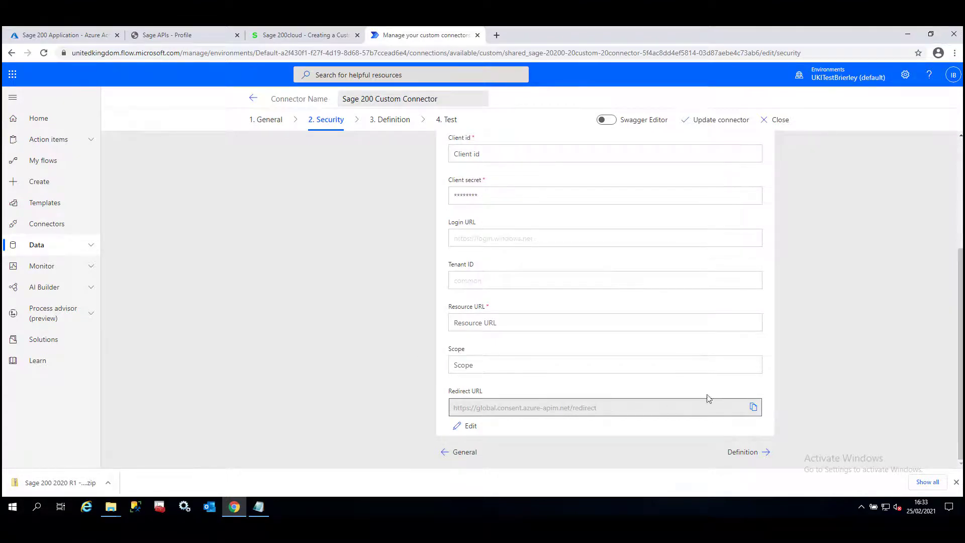
left_click(753, 407)
left_click(73, 38)
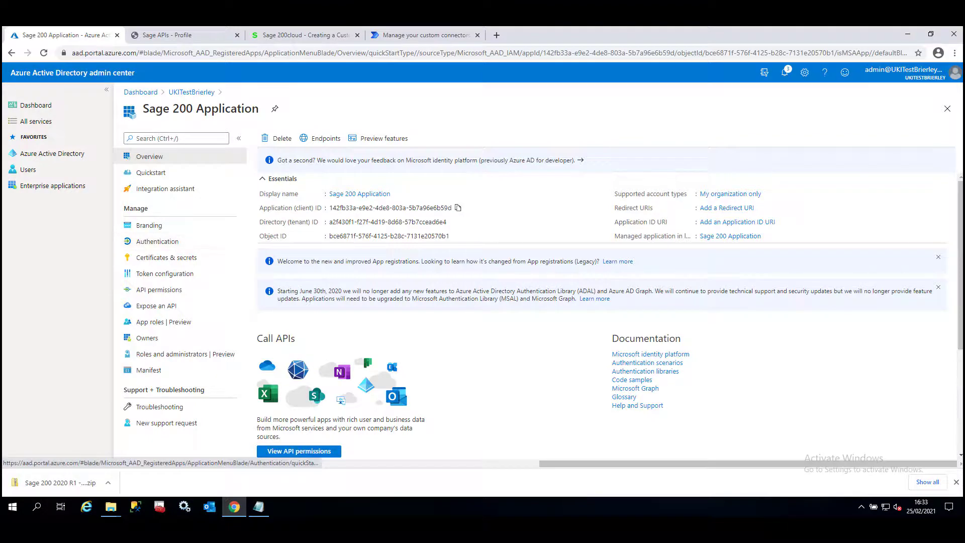
left_click(171, 241)
left_click(304, 214)
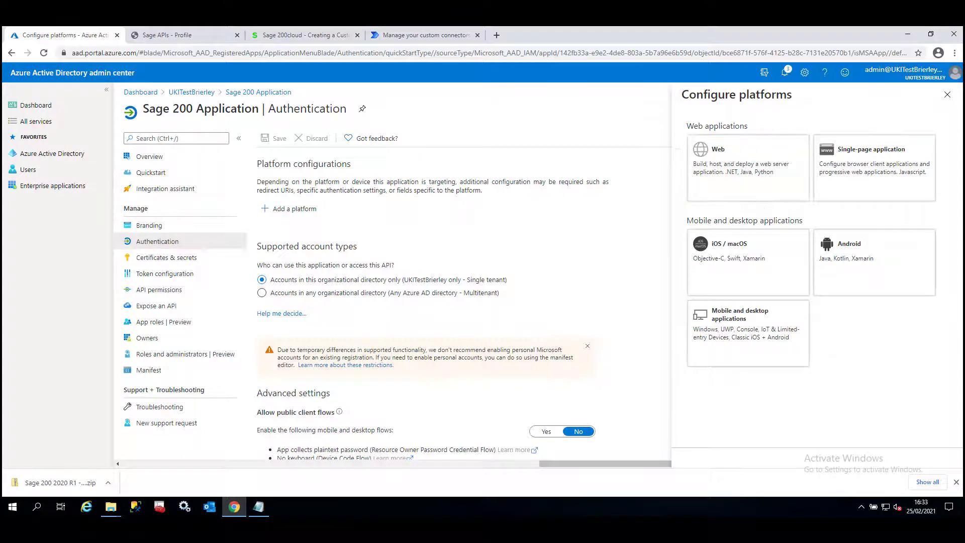
left_click(738, 166)
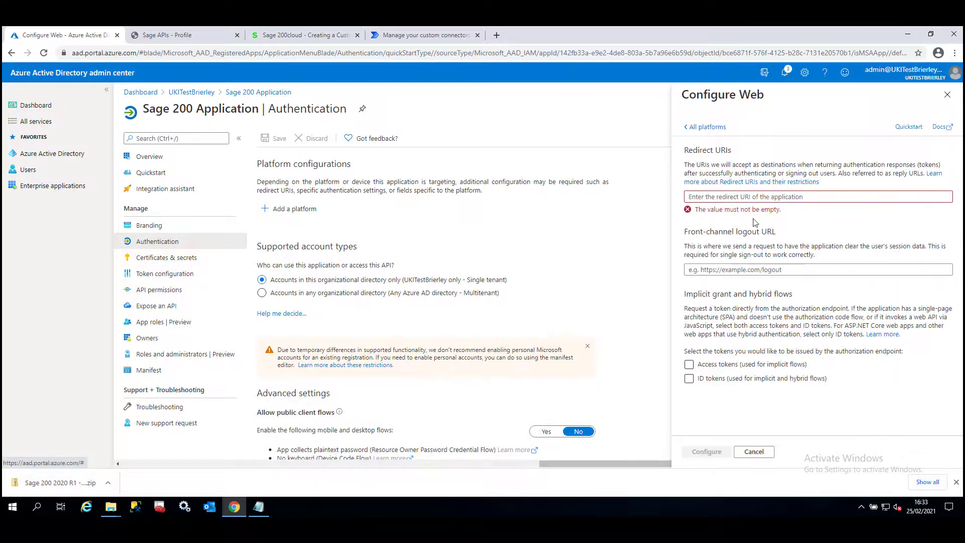
left_click(765, 196)
key("ctrl+v")
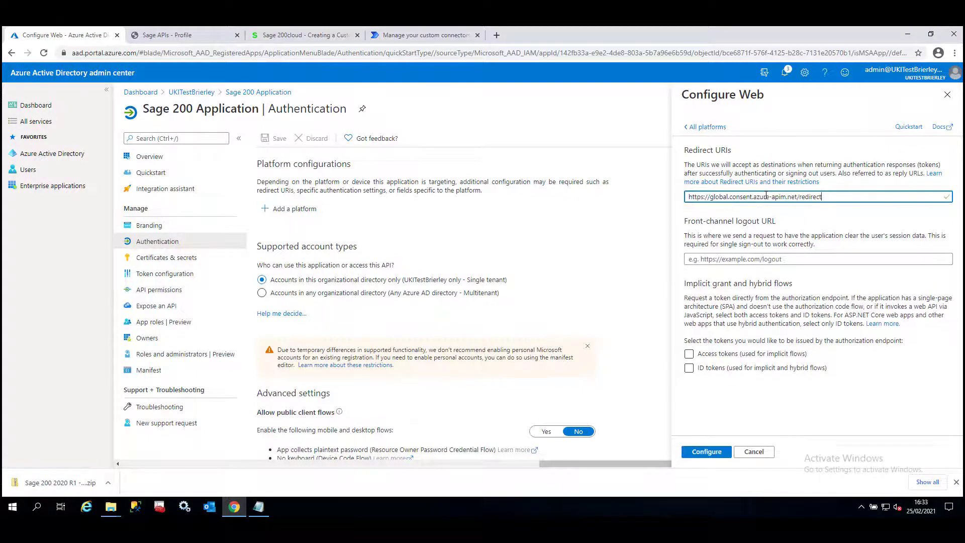
left_click(706, 451)
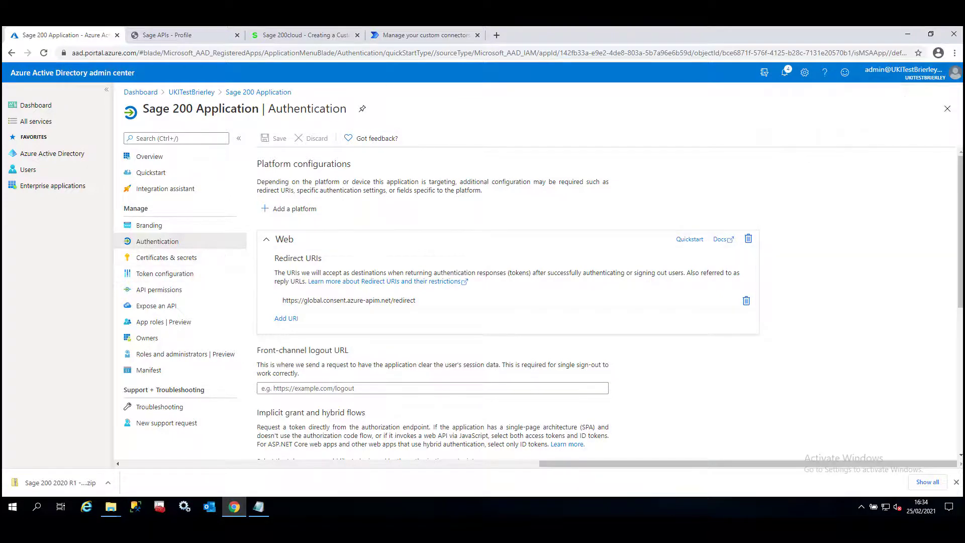
Create a new test connection for the custom connector using the signed-in admin account, accepting the requested permissions on behalf of the organization.
left_click(412, 37)
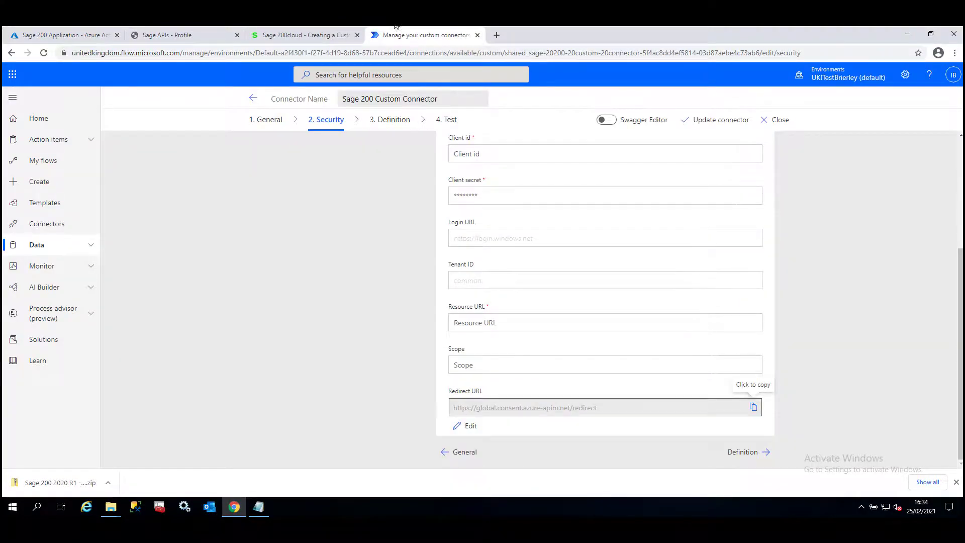
left_click(446, 123)
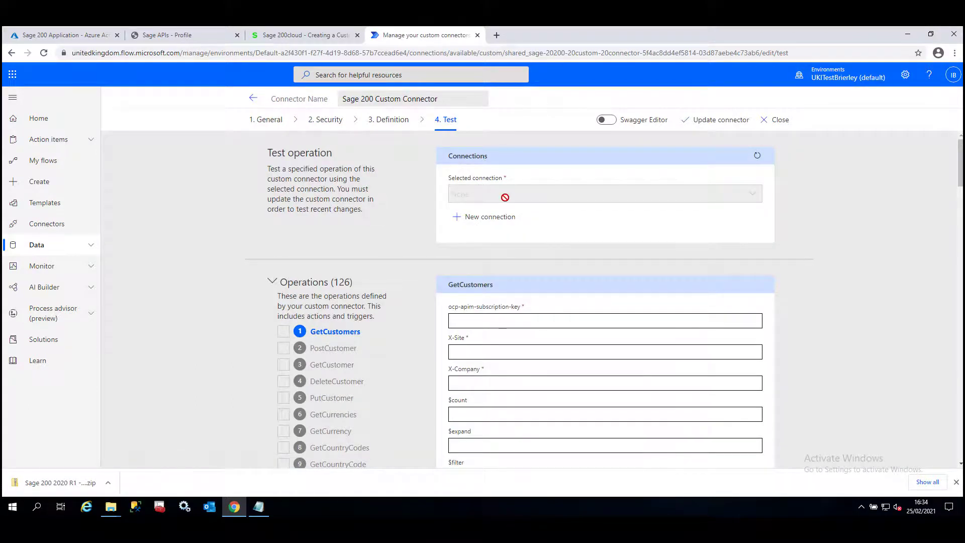
left_click(488, 219)
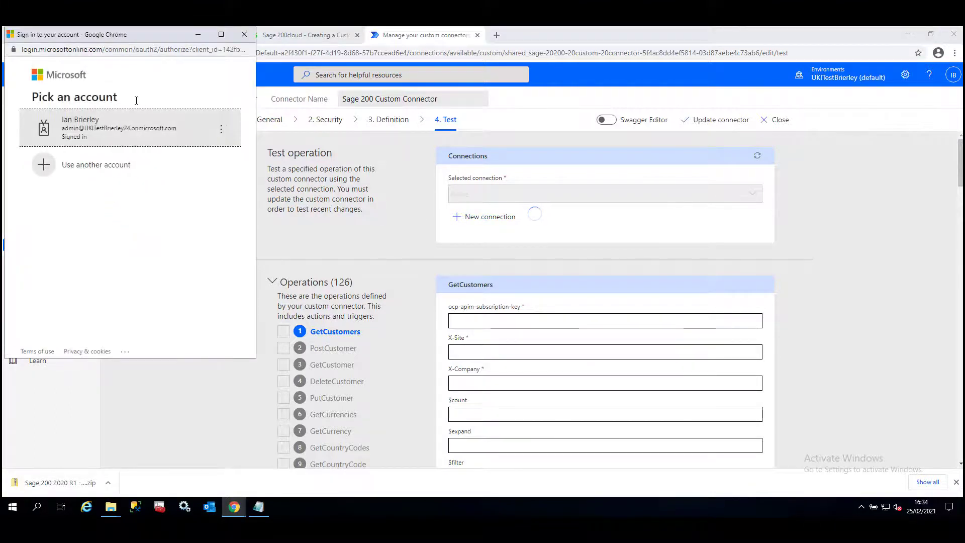
left_click(137, 124)
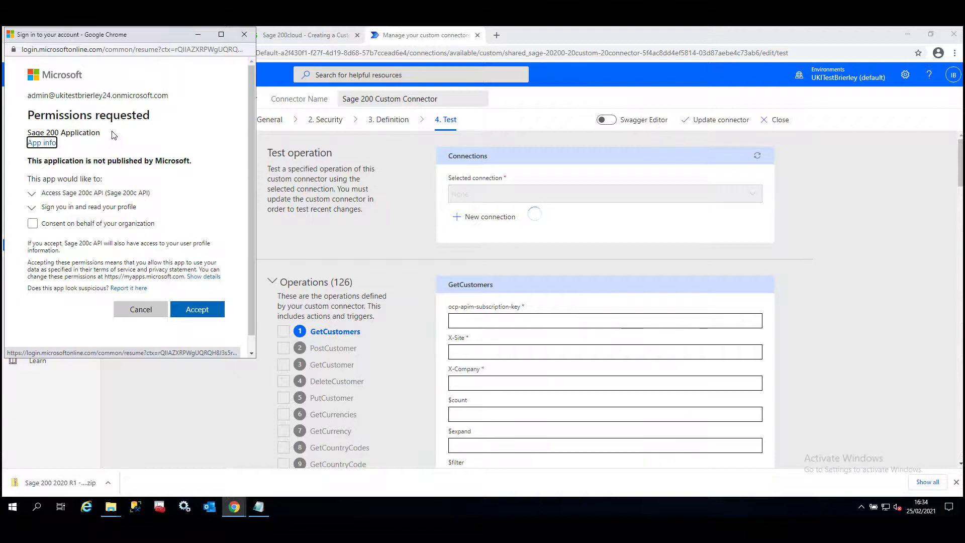
left_click(32, 224)
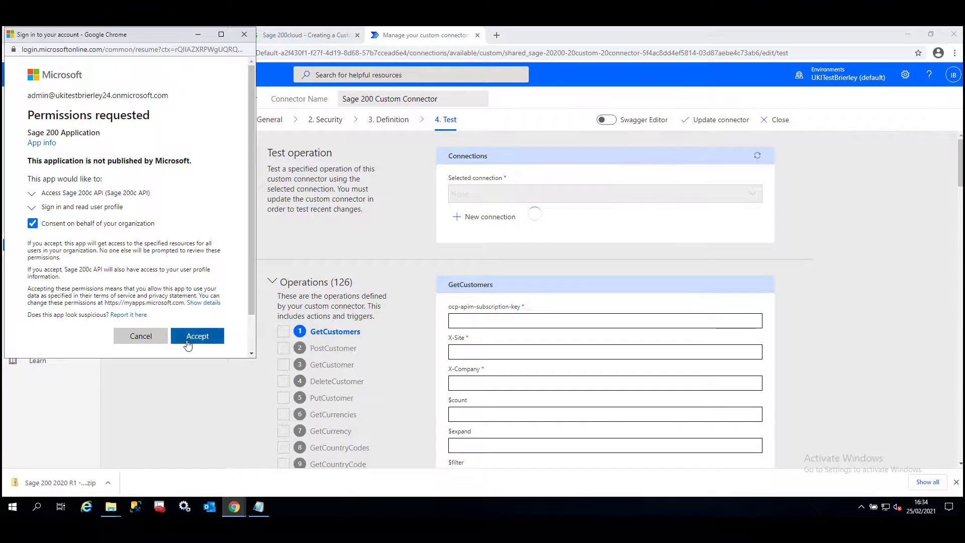
left_click(188, 343)
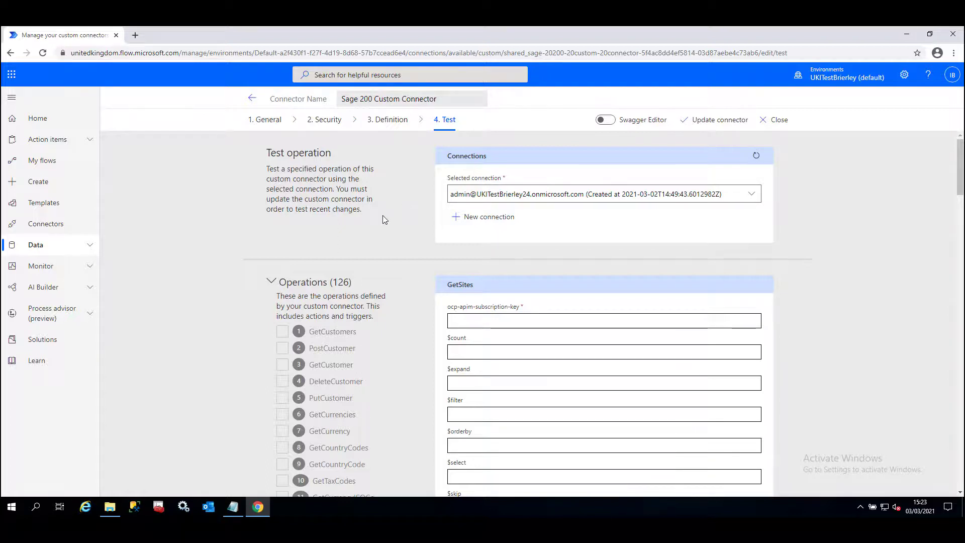
Copy the subscription key from API Information.txt in Notepad into the GetSites operation's ocp-apim-subscription-key field and test the operation.
scroll(383, 219, "down", 3)
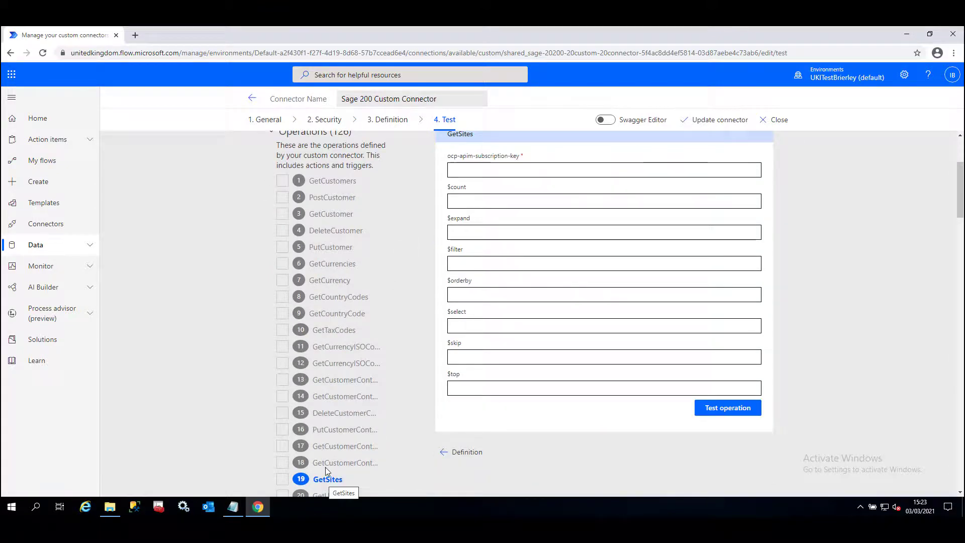
scroll(326, 454, "up", 3)
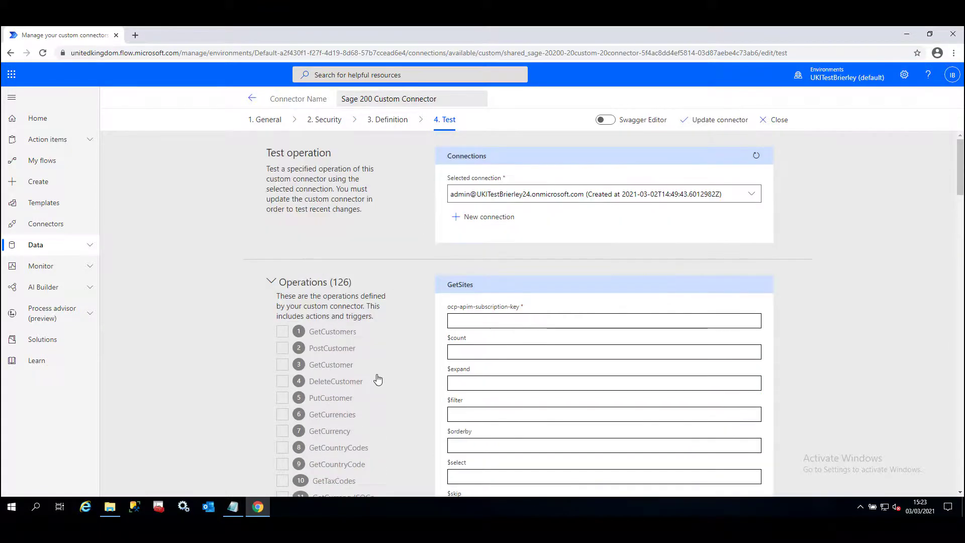
scroll(382, 375, "down", 1)
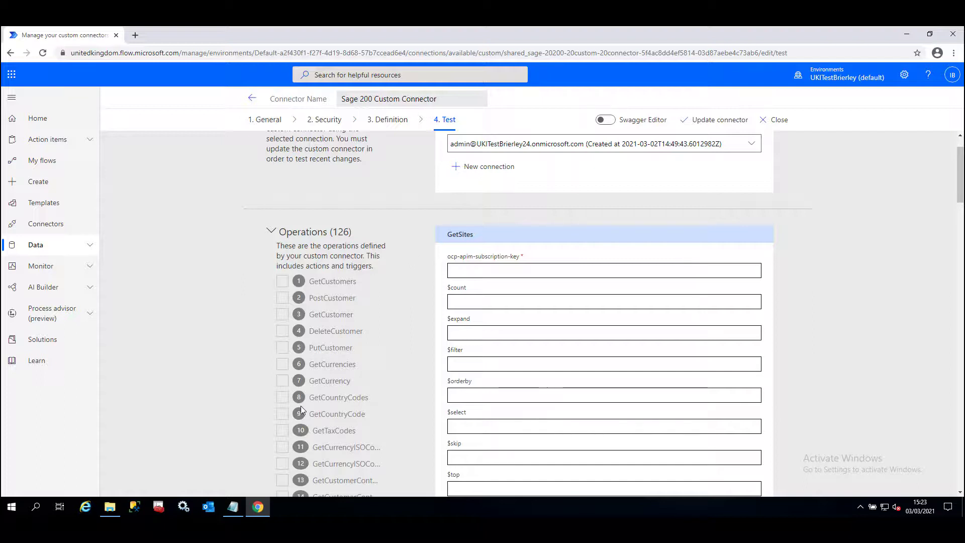
left_click(237, 509)
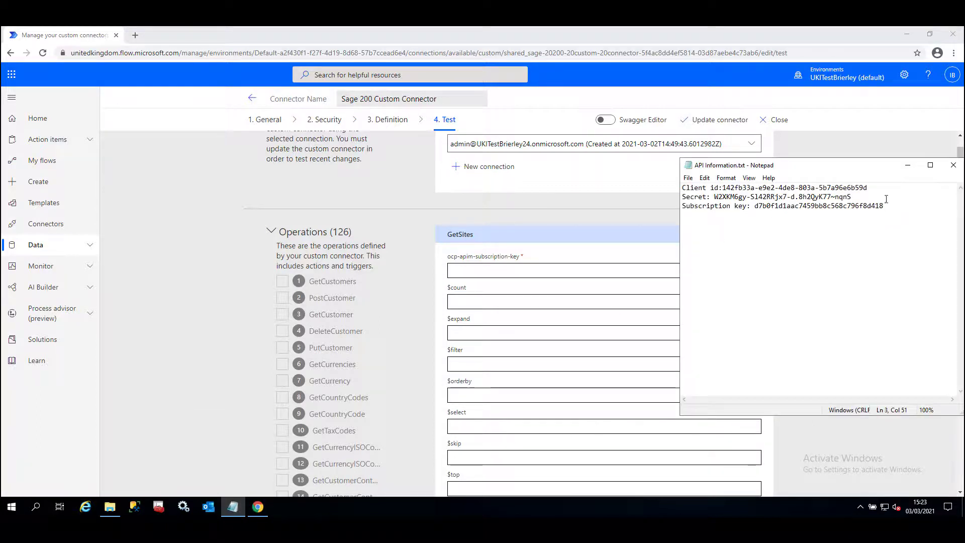
left_click_drag(862, 207, 755, 207)
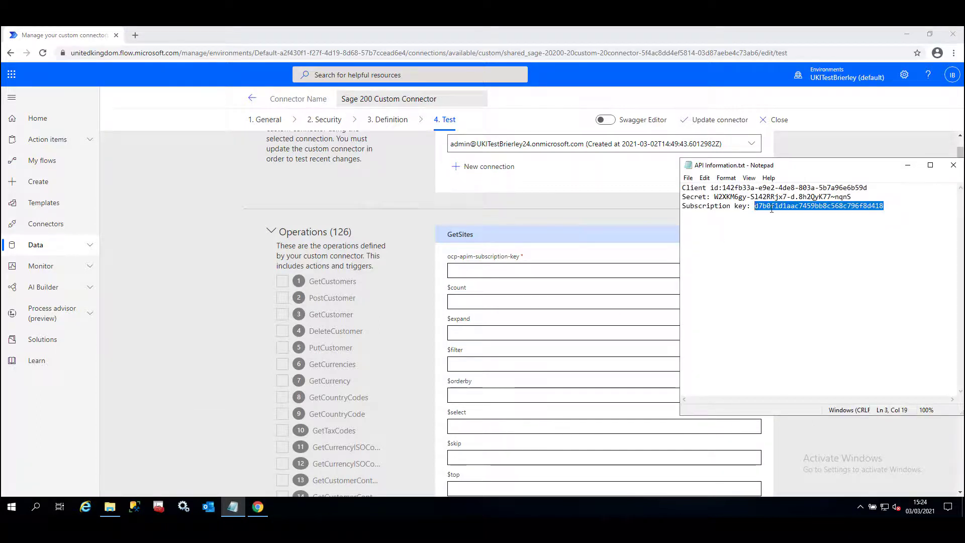
left_click(571, 266)
key("ctrl+v")
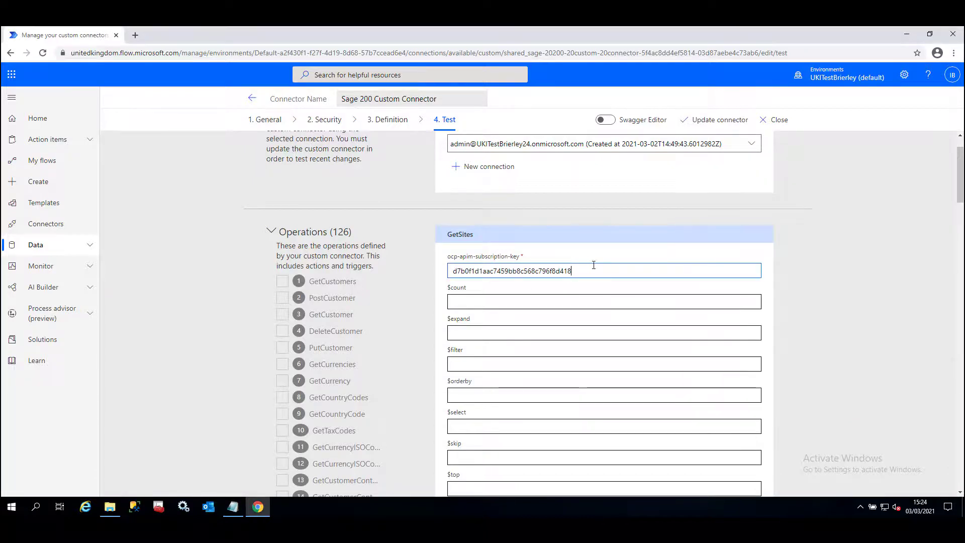
scroll(846, 251, "down", 3)
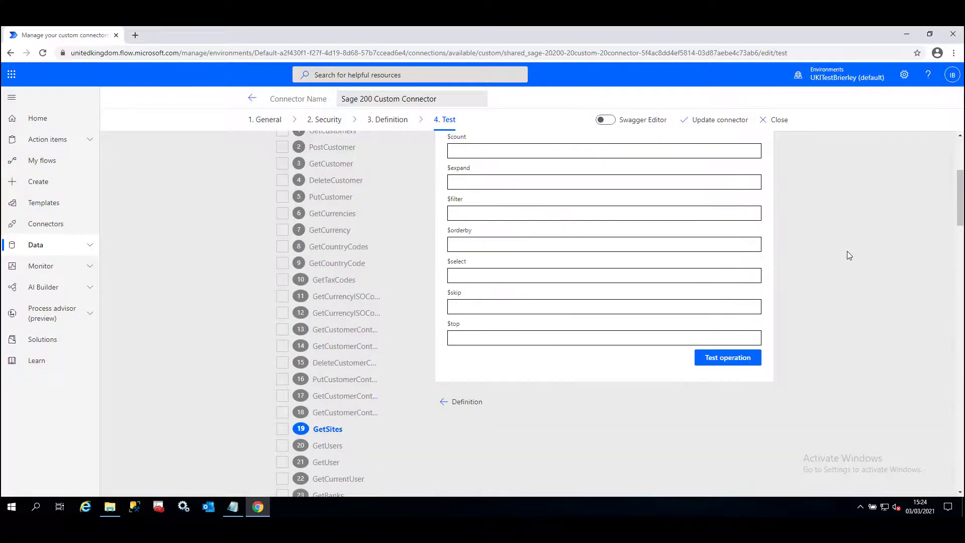
left_click(736, 359)
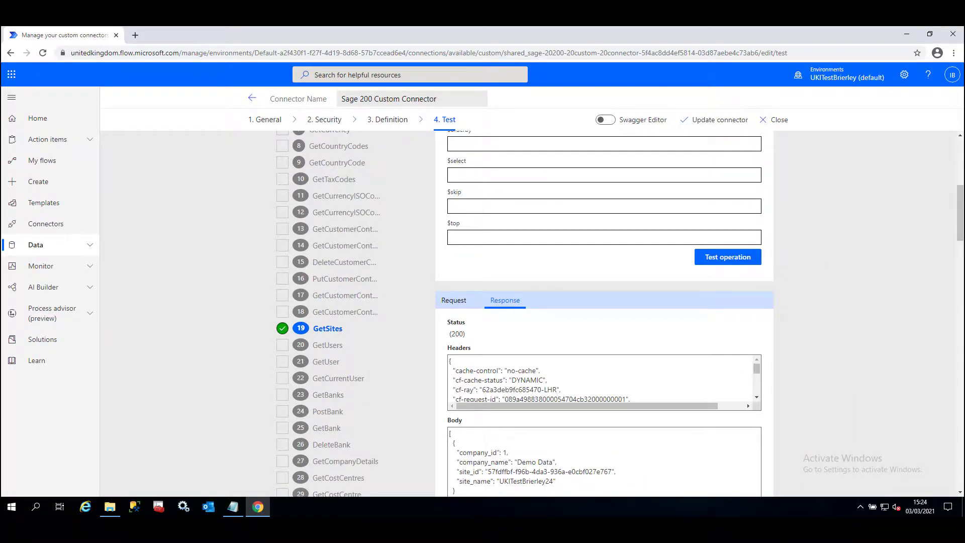
Copy the site_id from the GetSites response body and add it on a new "site id:" line in API Information.txt in Notepad.
scroll(871, 246, "down", 1)
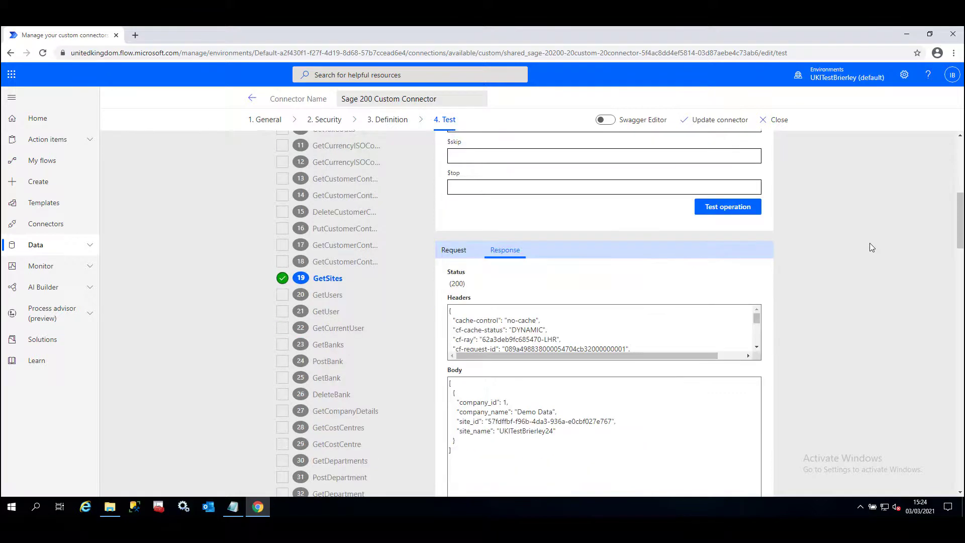
scroll(871, 247, "down", 1)
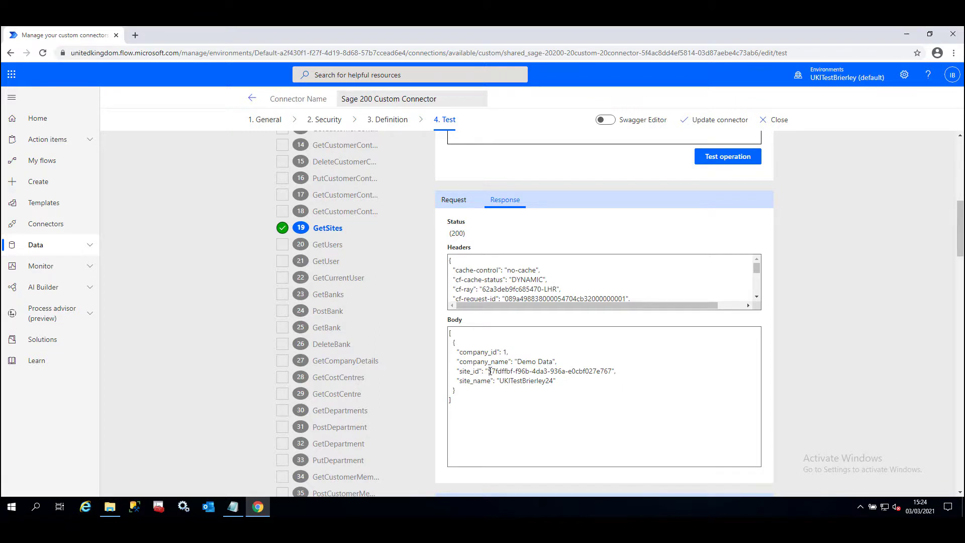
left_click_drag(489, 371, 612, 372)
key("ctrl+c")
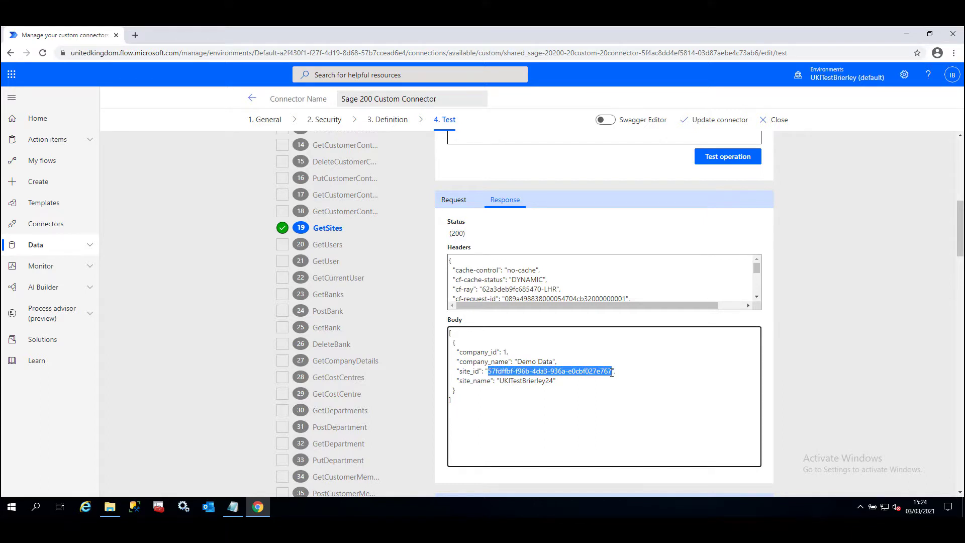
left_click(232, 506)
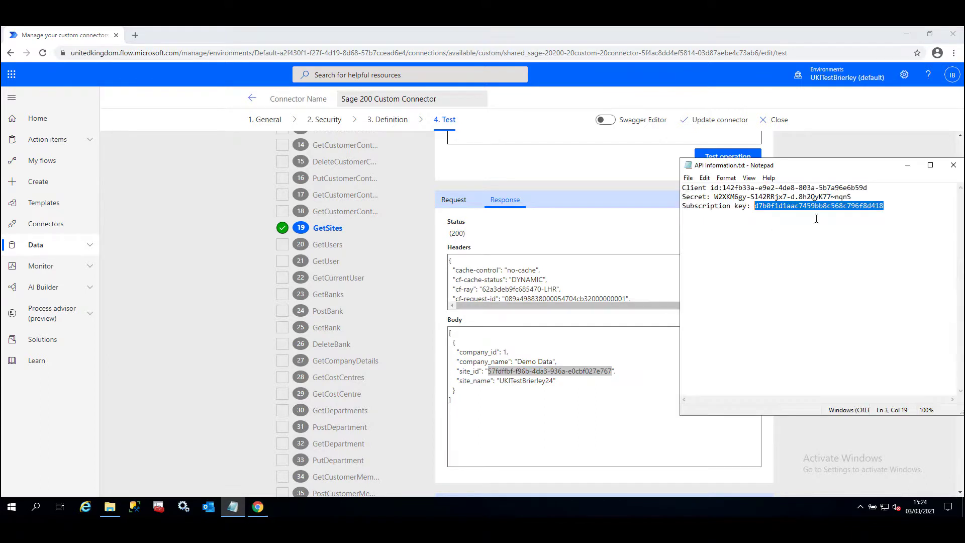
left_click(904, 210)
key("Return")
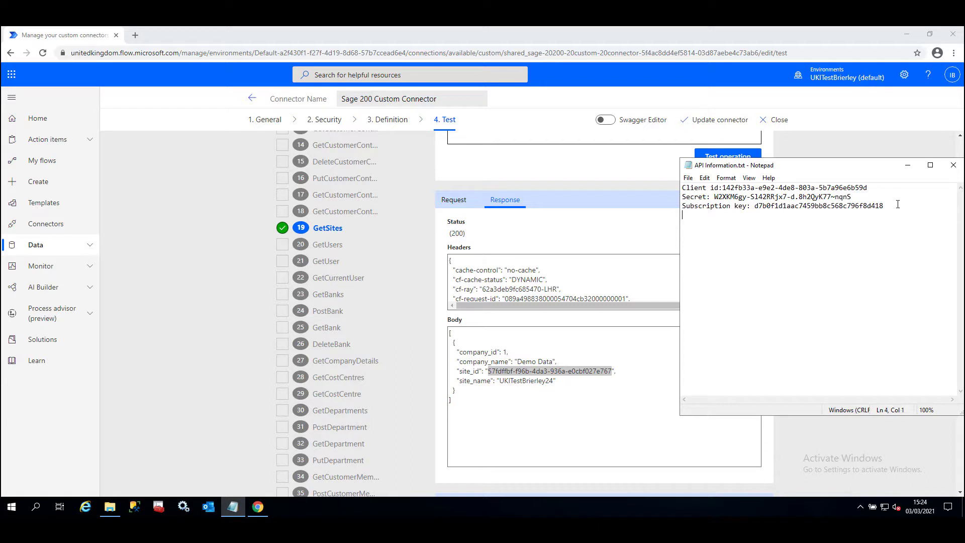
type("site id:")
key("ctrl+v")
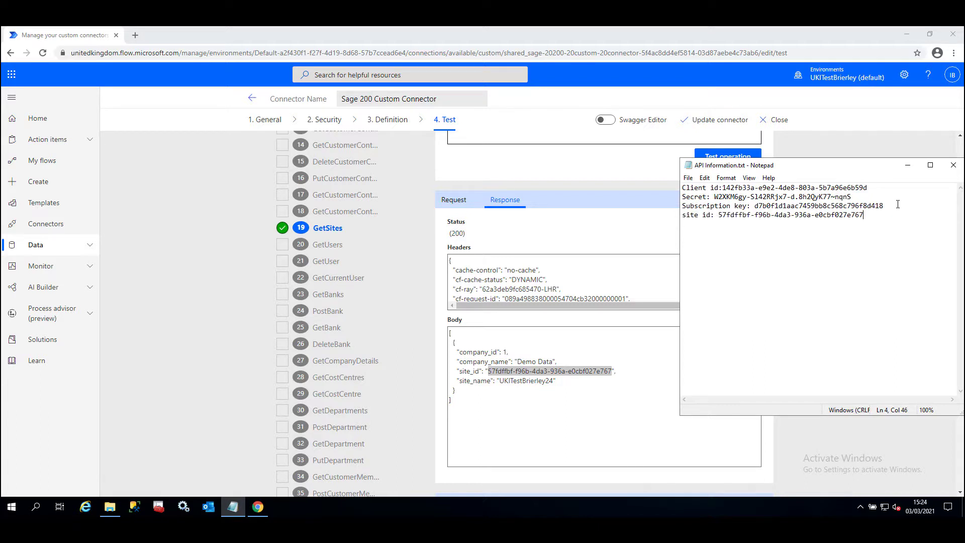
Add the line "company id: 1" below the site id in the API Information.txt notes.
key("Return")
type("company")
key("BackSpace")
type("y id: 1")
key("Return")
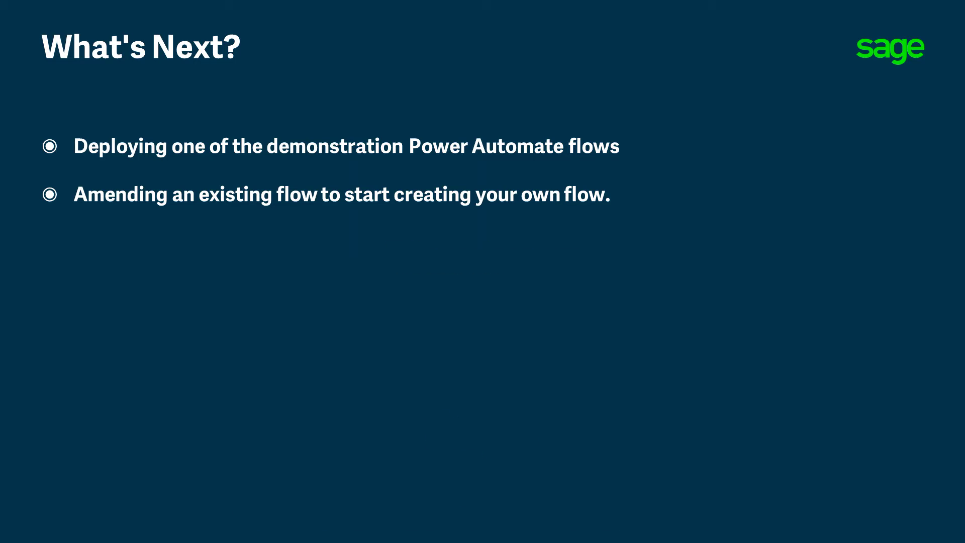
key("Right")
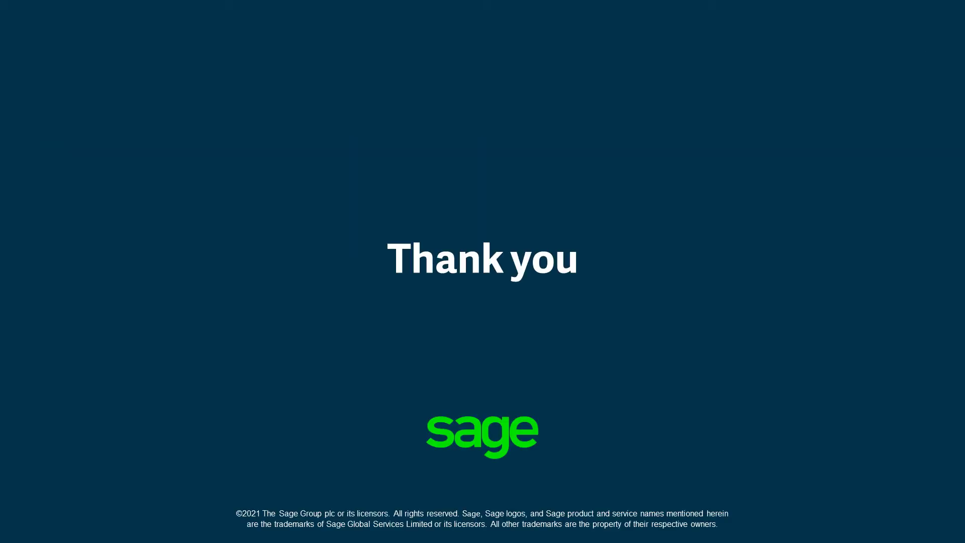